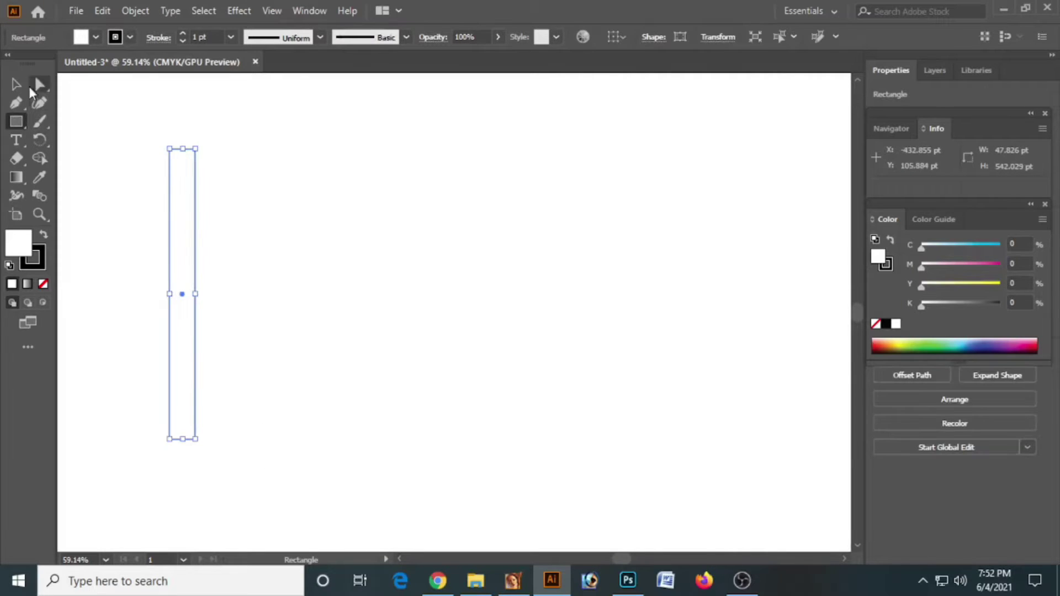
- Round all corners of the tall rectangle to the maximum radius of about 23.91 pt to form a pill-shaped bar
{"action": "key", "text": "v"}
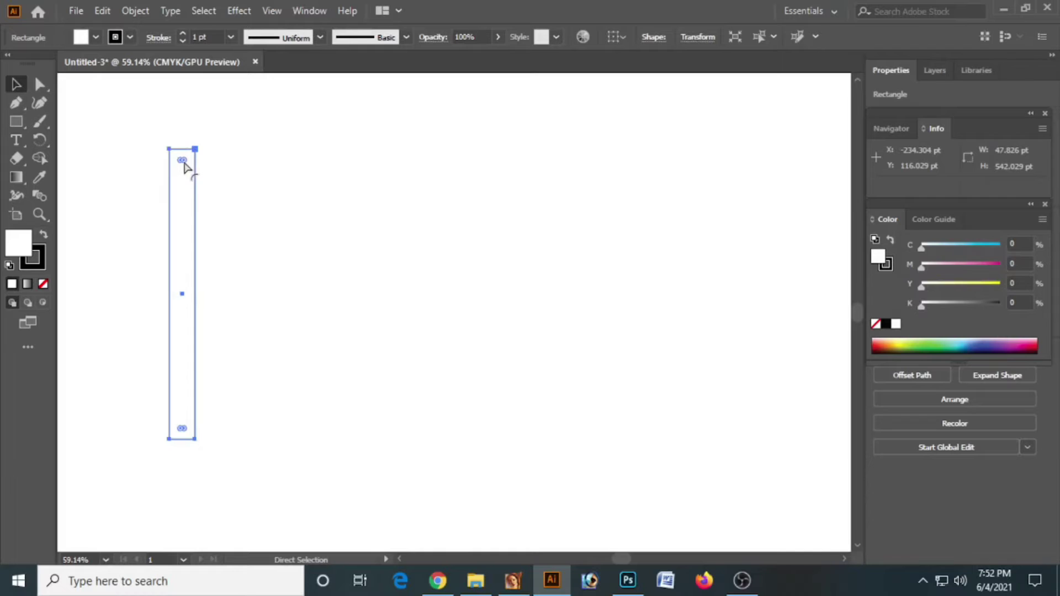
{"action": "left_click_drag", "start_coordinate": [183, 164], "coordinate": [187, 173]}
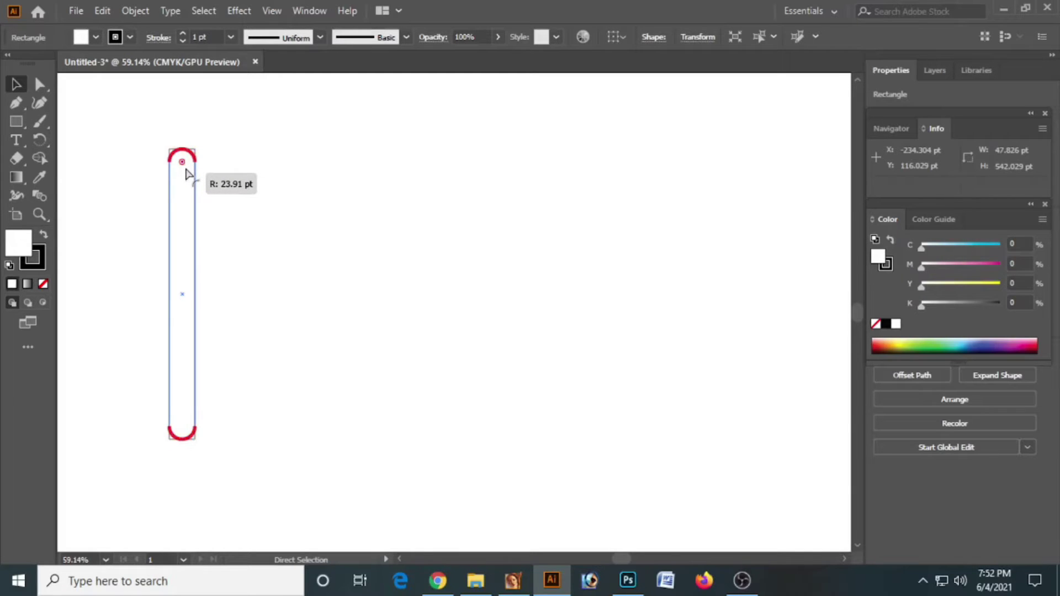
{"action": "left_click_drag", "start_coordinate": [187, 172], "coordinate": [185, 171]}
{"action": "left_click", "coordinate": [220, 166]}
- Duplicate the rounded bar horizontally to make a row of four evenly spaced bars
{"action": "left_click", "coordinate": [186, 185]}
{"action": "left_click_drag", "start_coordinate": [184, 194], "coordinate": [214, 195]}
{"action": "key", "text": "ctrl+d"}
{"action": "key", "text": "ctrl+d"}
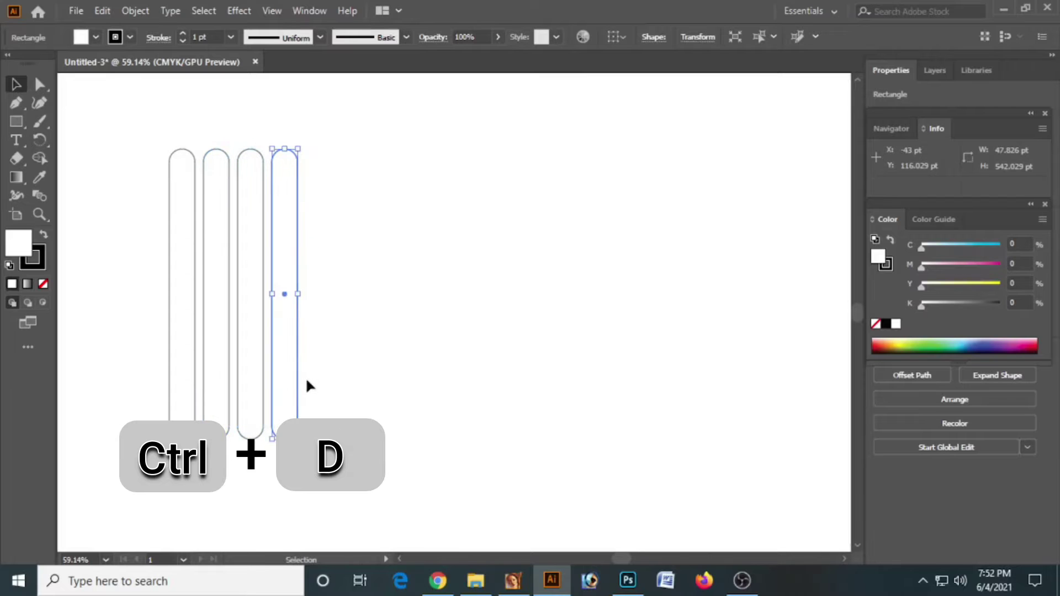
- Shorten the second bar to about 367 pt high and the fourth bar to about 433 pt high
{"action": "left_click", "coordinate": [244, 381]}
{"action": "left_click", "coordinate": [228, 318]}
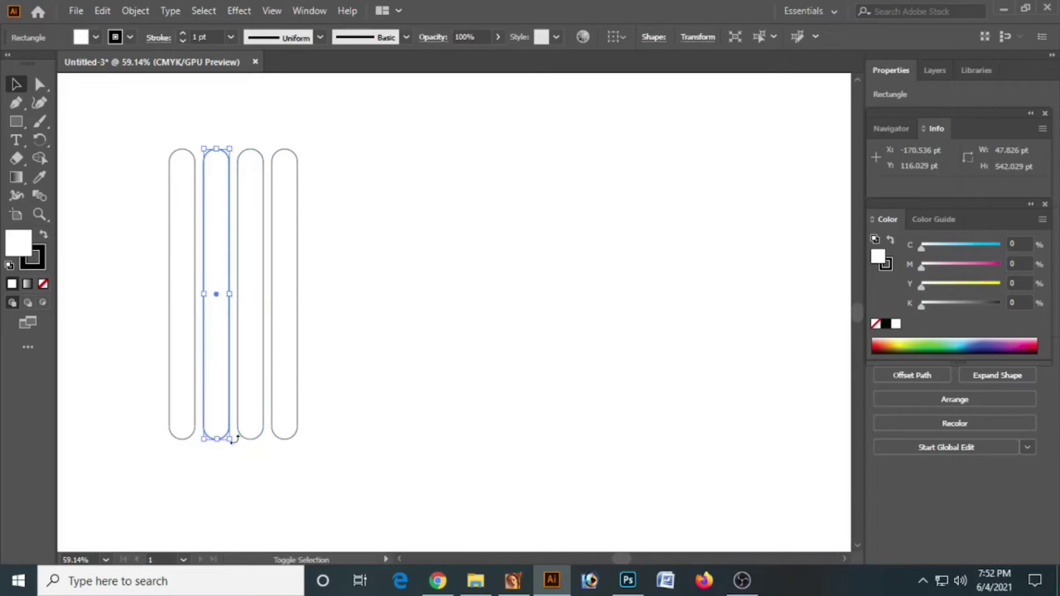
{"action": "left_click_drag", "start_coordinate": [228, 439], "coordinate": [227, 438]}
{"action": "left_click", "coordinate": [302, 350]}
{"action": "left_click", "coordinate": [297, 347]}
{"action": "left_click", "coordinate": [296, 433], "text": "shift"}
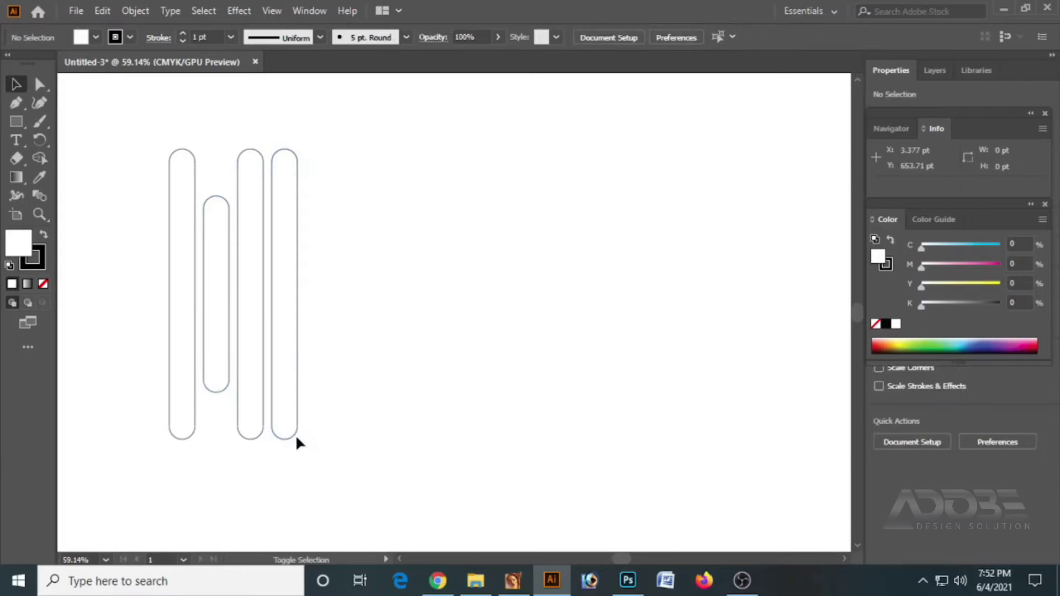
{"action": "left_click", "coordinate": [296, 435]}
{"action": "left_click_drag", "start_coordinate": [298, 436], "coordinate": [297, 409]}
- Align all four bars along their top edges
{"action": "left_click", "coordinate": [352, 297]}
{"action": "left_click_drag", "start_coordinate": [348, 260], "coordinate": [178, 224]}
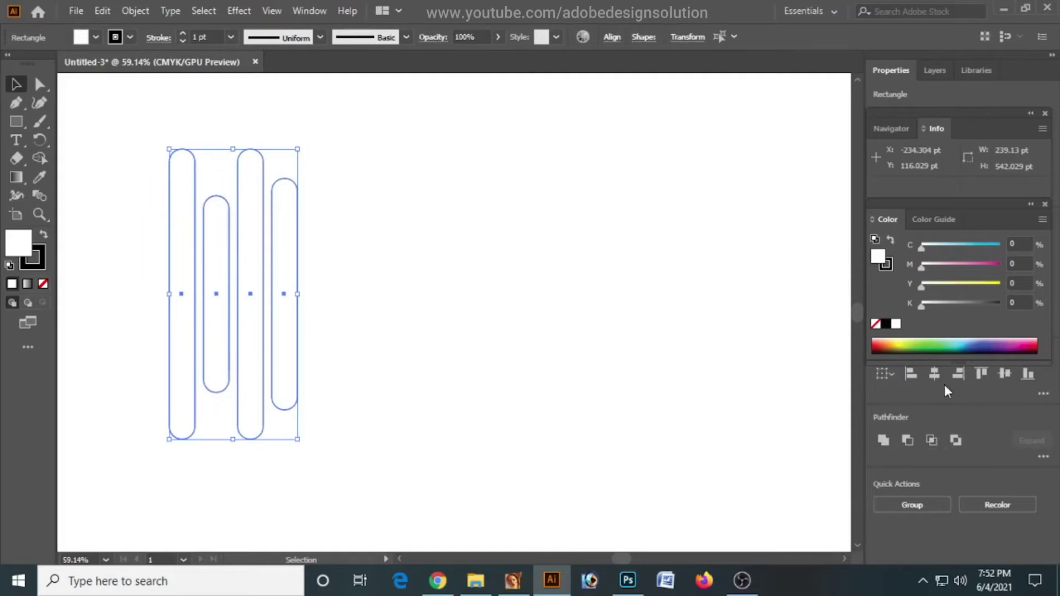
{"action": "left_click", "coordinate": [982, 374]}
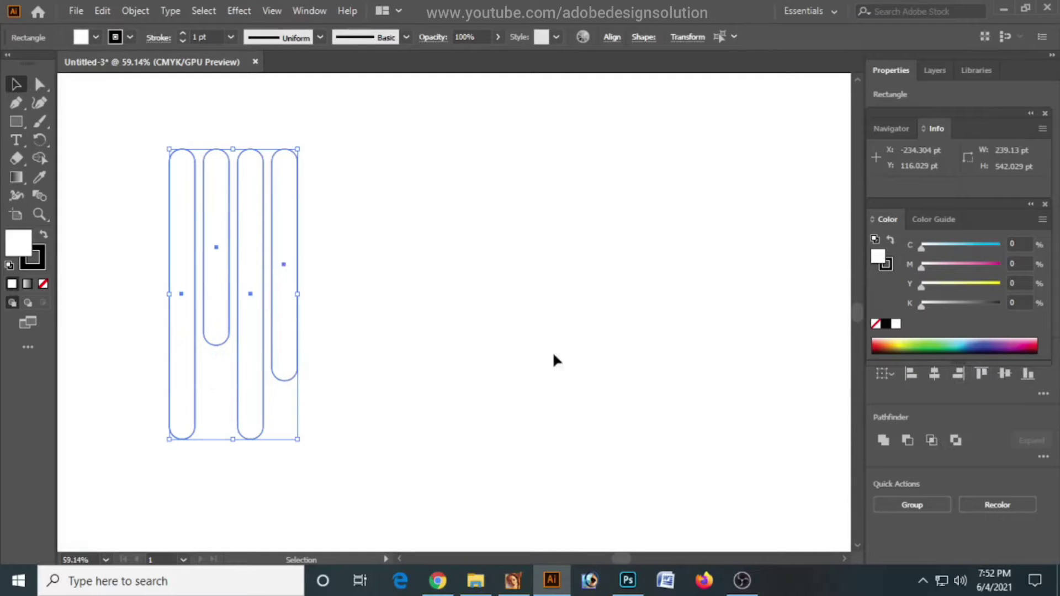
{"action": "left_click", "coordinate": [429, 301]}
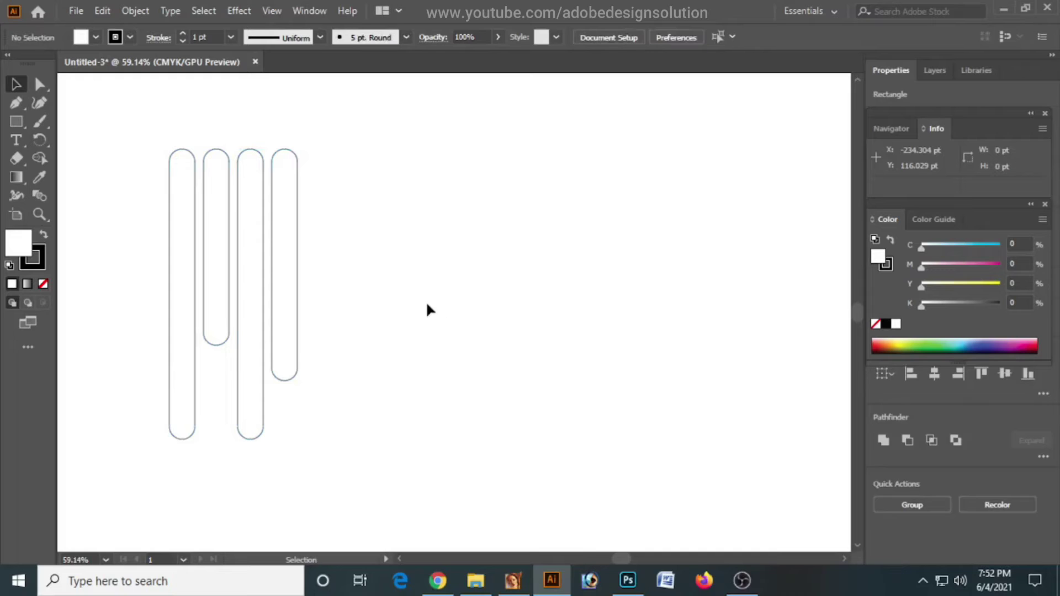
- Give all four bars a black fill and no stroke
{"action": "left_click_drag", "start_coordinate": [407, 333], "coordinate": [120, 219]}
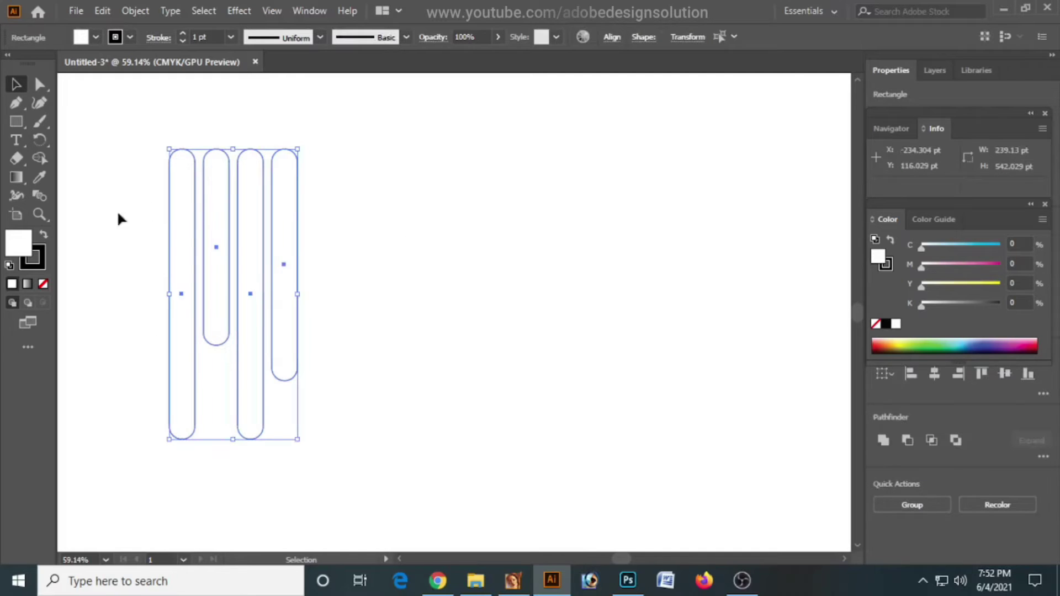
{"action": "left_click", "coordinate": [45, 236]}
{"action": "left_click", "coordinate": [35, 271]}
{"action": "left_click", "coordinate": [43, 283]}
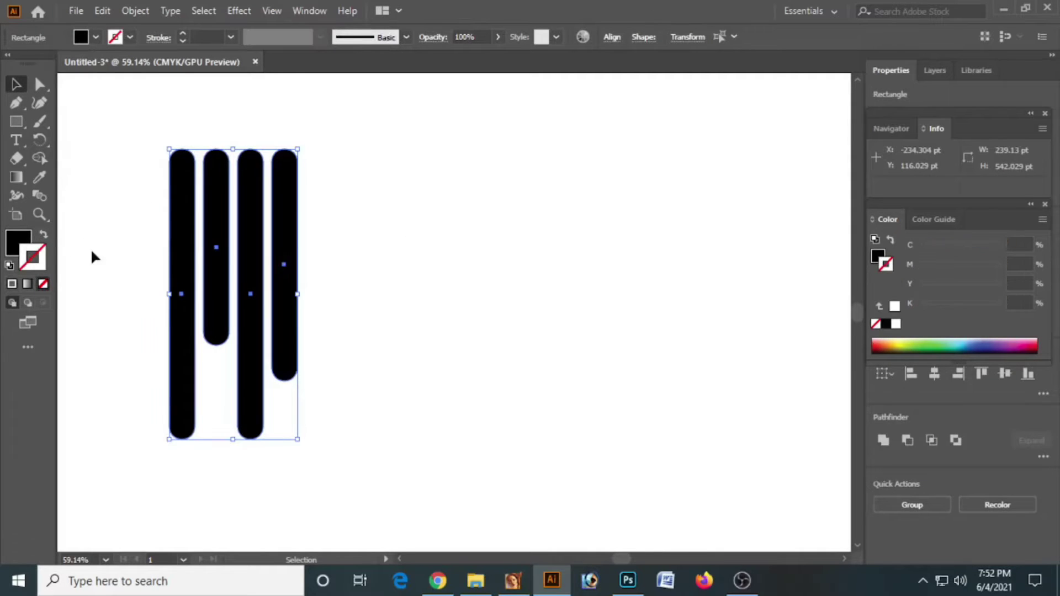
- Fill the first bar with cyan blue
{"action": "left_click", "coordinate": [177, 213]}
{"action": "left_click", "coordinate": [877, 255]}
{"action": "left_click", "coordinate": [895, 324]}
{"action": "left_click", "coordinate": [1000, 244]}
- Fill the second bar with green, using 80% cyan and 100% yellow
{"action": "left_click", "coordinate": [223, 238]}
{"action": "left_click", "coordinate": [896, 324]}
{"action": "left_click", "coordinate": [999, 245]}
{"action": "left_click", "coordinate": [1017, 244]}
{"action": "type", "text": "80"}
{"action": "key", "text": "Tab"}
{"action": "key", "text": "Tab"}
{"action": "type", "text": "100"}
{"action": "key", "text": "Tab"}
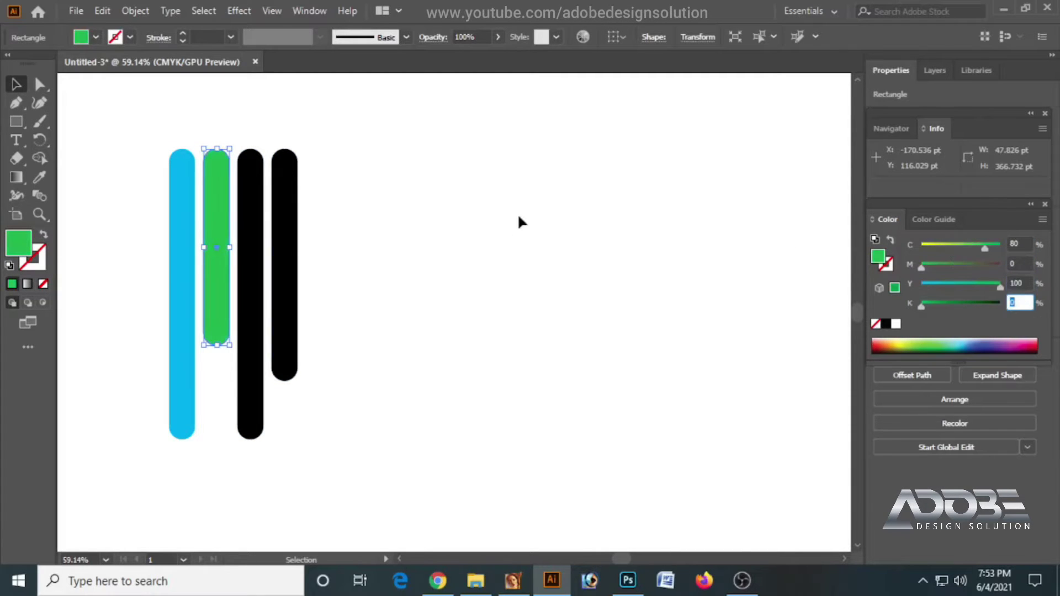
- Fill the third bar with light green, using about 53% cyan and 100% yellow
{"action": "left_click", "coordinate": [249, 254]}
{"action": "left_click", "coordinate": [896, 324]}
{"action": "left_click", "coordinate": [1000, 284]}
{"action": "left_click", "coordinate": [963, 245]}
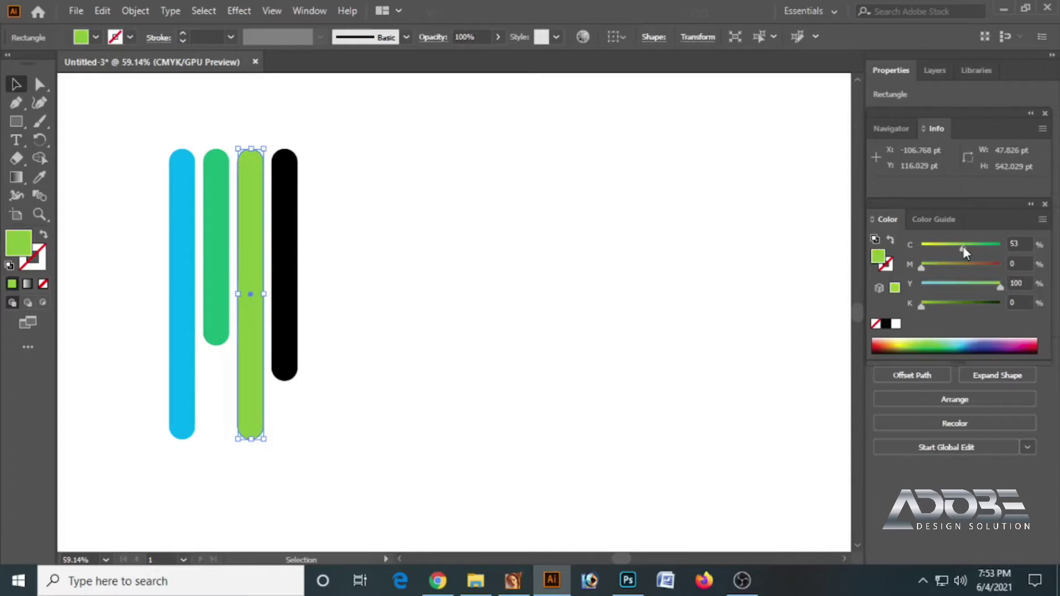
- Fill the fourth bar with orange, using 50% magenta and 100% yellow
{"action": "left_click", "coordinate": [278, 296]}
{"action": "left_click", "coordinate": [895, 324]}
{"action": "left_click", "coordinate": [1000, 284]}
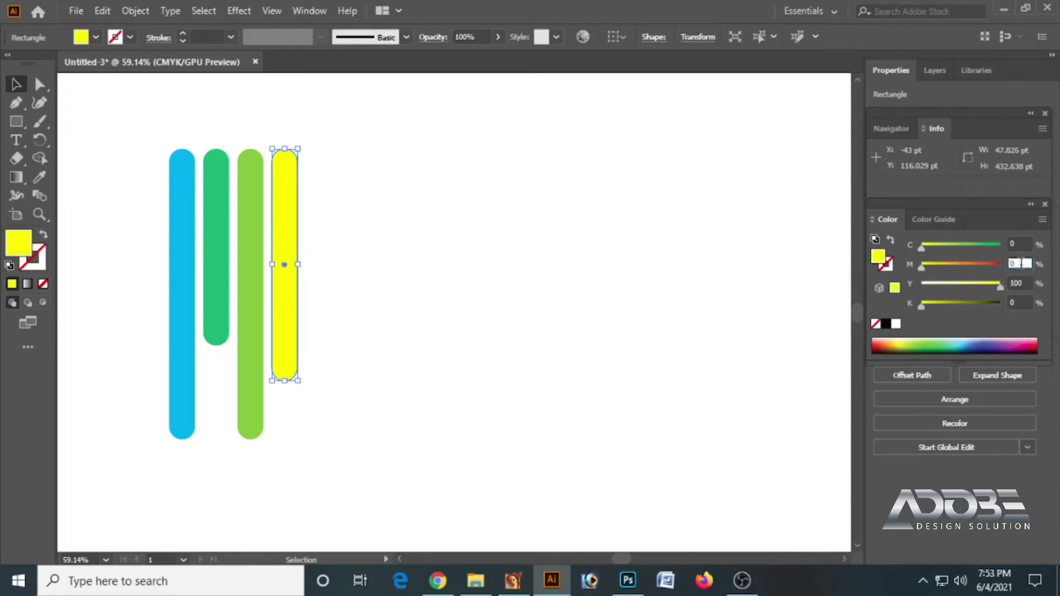
{"action": "type", "text": "60"}
{"action": "key", "text": "Tab"}
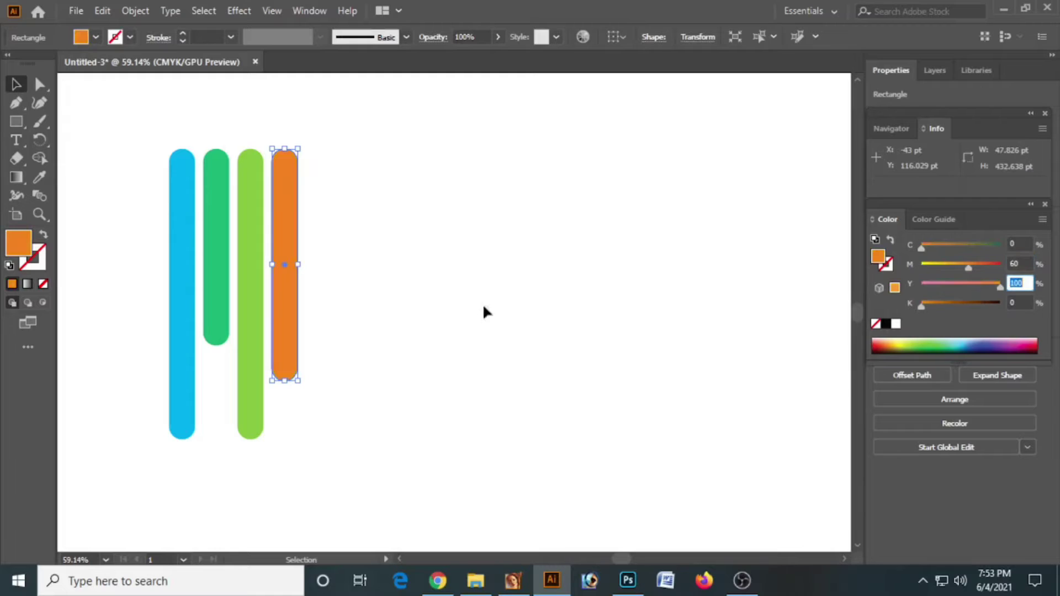
{"action": "left_click", "coordinate": [1009, 268]}
{"action": "key", "text": "Return"}
{"action": "left_click", "coordinate": [347, 296]}
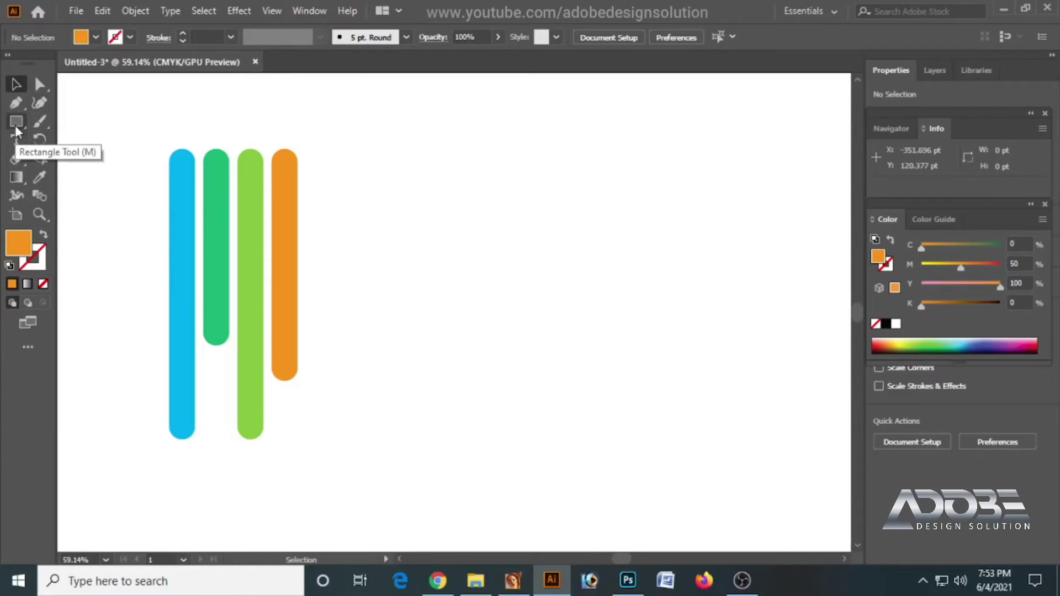
- Draw a circle about 116 pt wide over the middle of the orange bar and fill it red with 100% magenta and 100% yellow
{"action": "left_click_drag", "start_coordinate": [16, 126], "coordinate": [66, 142]}
{"action": "mouse_move", "coordinate": [302, 294]}
{"action": "left_mouse_down"}
{"action": "mouse_move", "coordinate": [324, 324]}
{"action": "mouse_move", "coordinate": [293, 262]}
{"action": "mouse_move", "coordinate": [294, 280]}
{"action": "left_mouse_up"}
{"action": "key", "text": "v"}
{"action": "key", "text": "Right"}
{"action": "key", "text": "Right"}
{"action": "key", "text": "Right"}
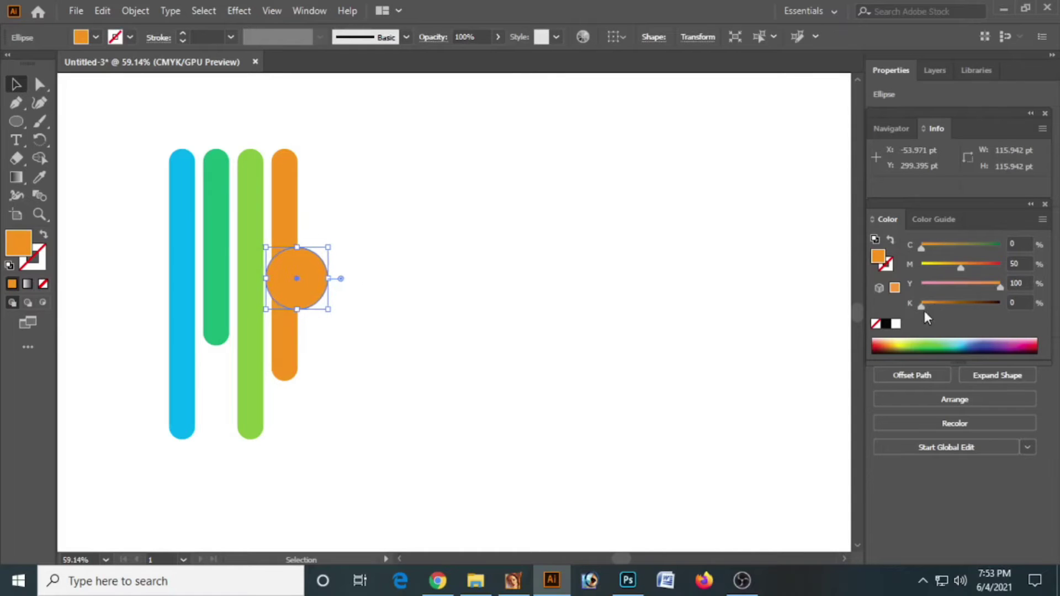
{"action": "left_click_drag", "start_coordinate": [961, 265], "coordinate": [1006, 283]}
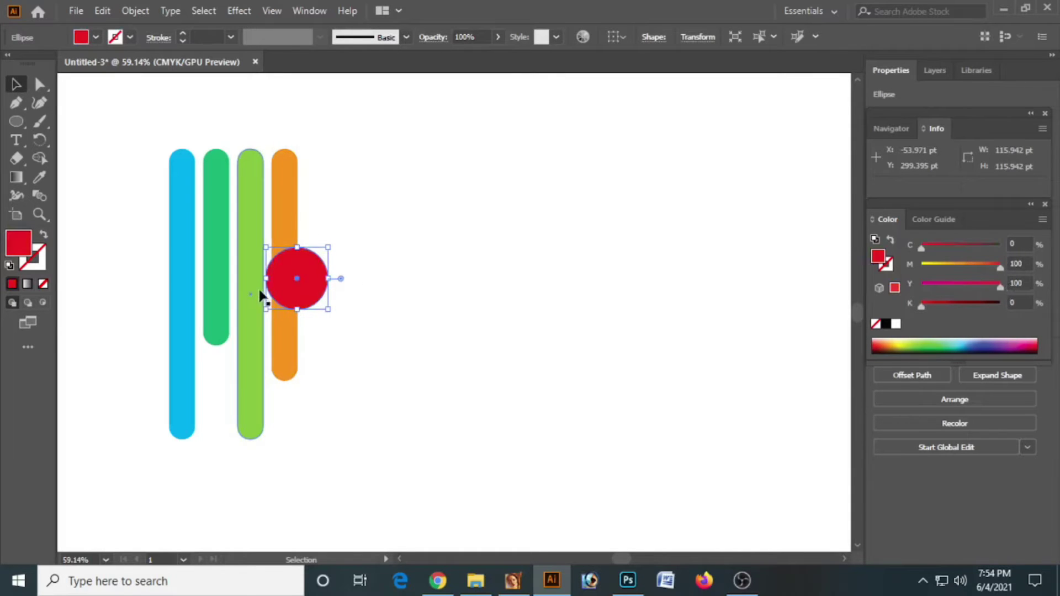
- Send the red circle behind the bars and move it up along the orange bar to a Y position of about 234 pt
{"action": "left_click_drag", "start_coordinate": [299, 273], "coordinate": [294, 250]}
{"action": "right_click", "coordinate": [294, 250]}
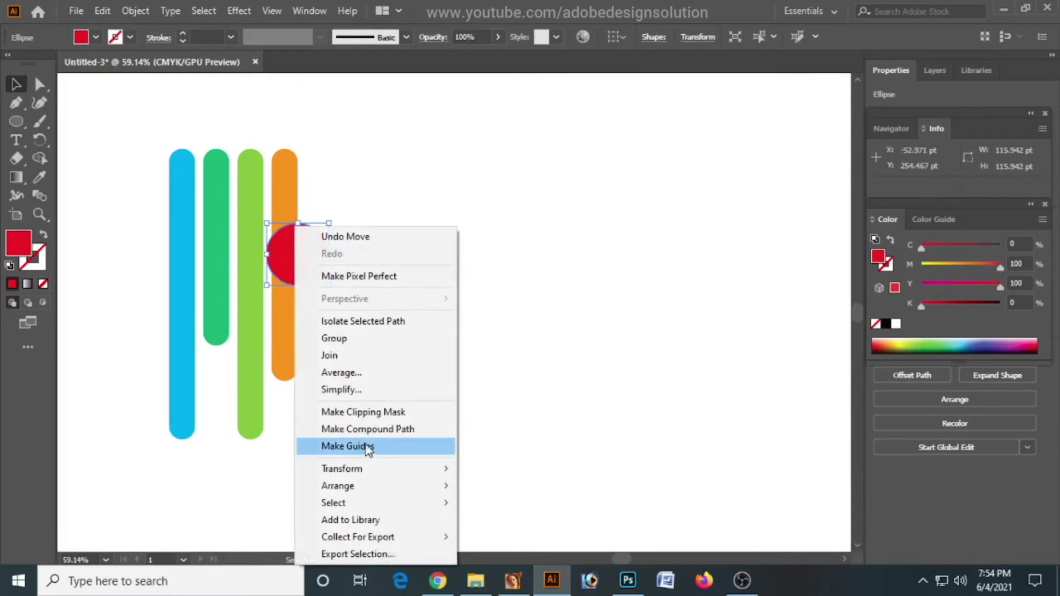
{"action": "mouse_move", "coordinate": [332, 469]}
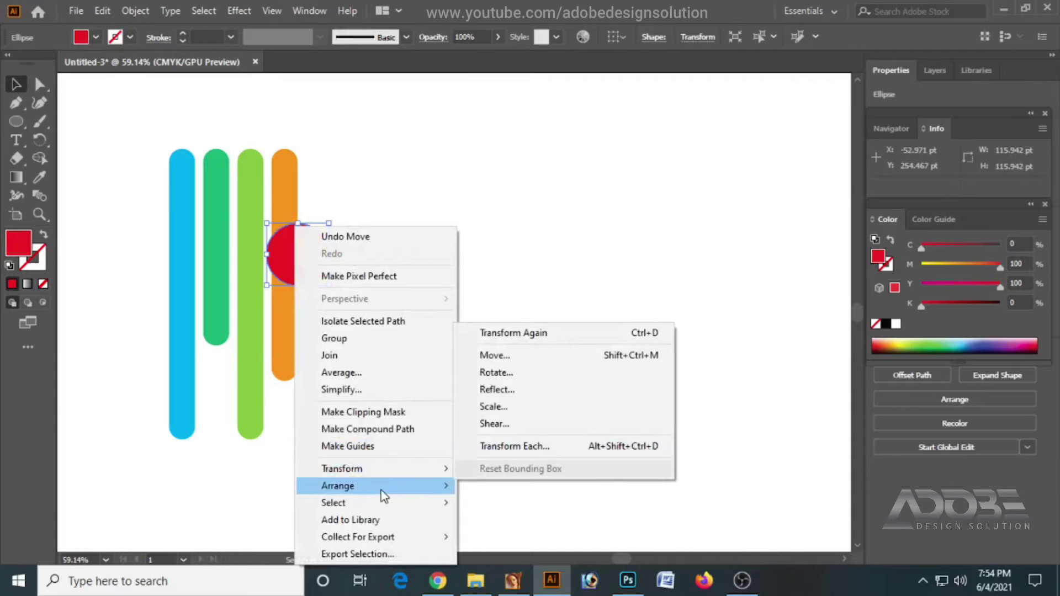
{"action": "mouse_move", "coordinate": [380, 488]}
{"action": "left_click", "coordinate": [610, 538]}
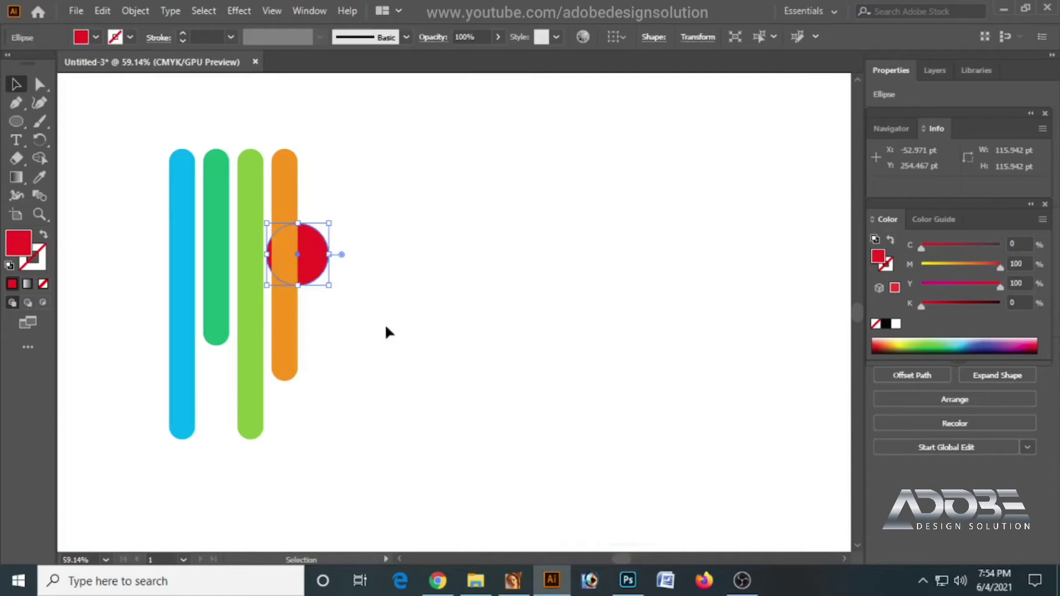
{"action": "left_click", "coordinate": [362, 298]}
{"action": "left_click", "coordinate": [316, 272]}
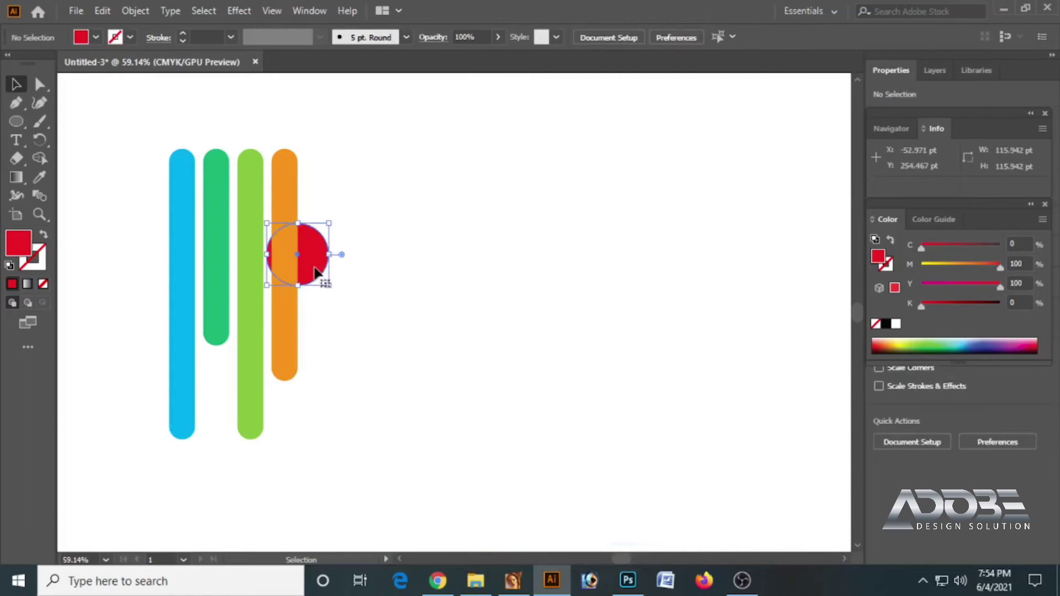
{"action": "left_click_drag", "start_coordinate": [315, 265], "coordinate": [313, 255]}
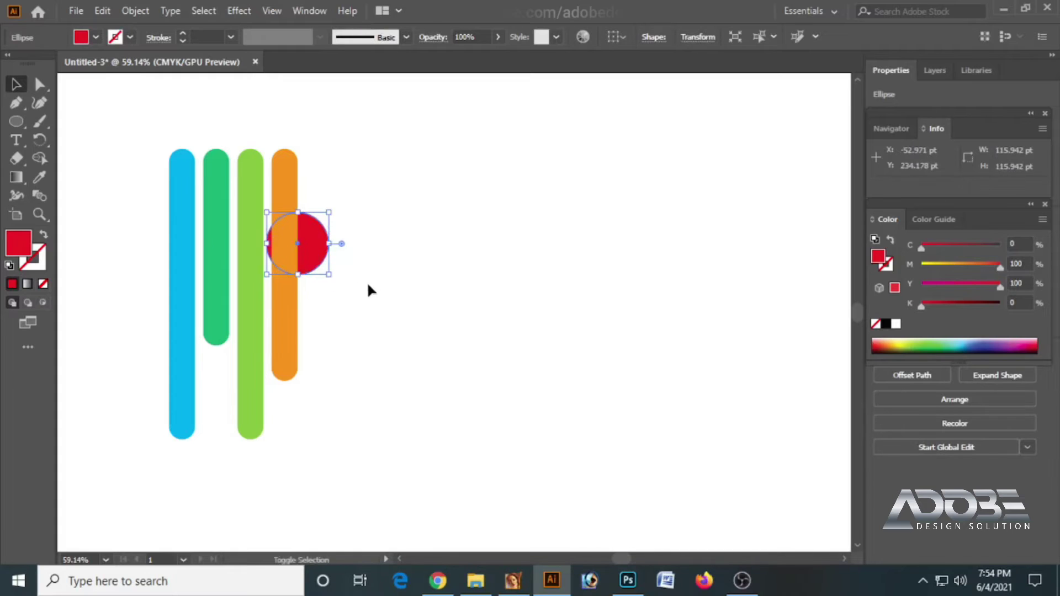
{"action": "left_click", "coordinate": [370, 283]}
- Copy the red circle beside the upper outer edge of the blue bar at about 89 pt wide, with a concentric copy about 76 pt wide inside
{"action": "left_click", "coordinate": [311, 251]}
{"action": "left_click_drag", "start_coordinate": [319, 247], "coordinate": [151, 201]}
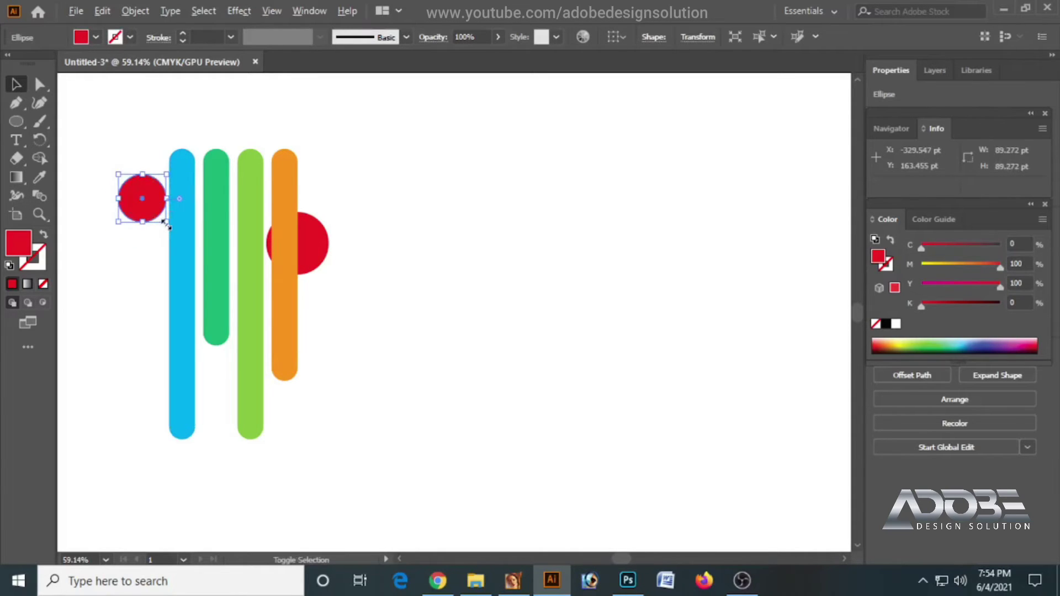
{"action": "left_click_drag", "start_coordinate": [166, 222], "coordinate": [166, 222]}
{"action": "left_click", "coordinate": [155, 231]}
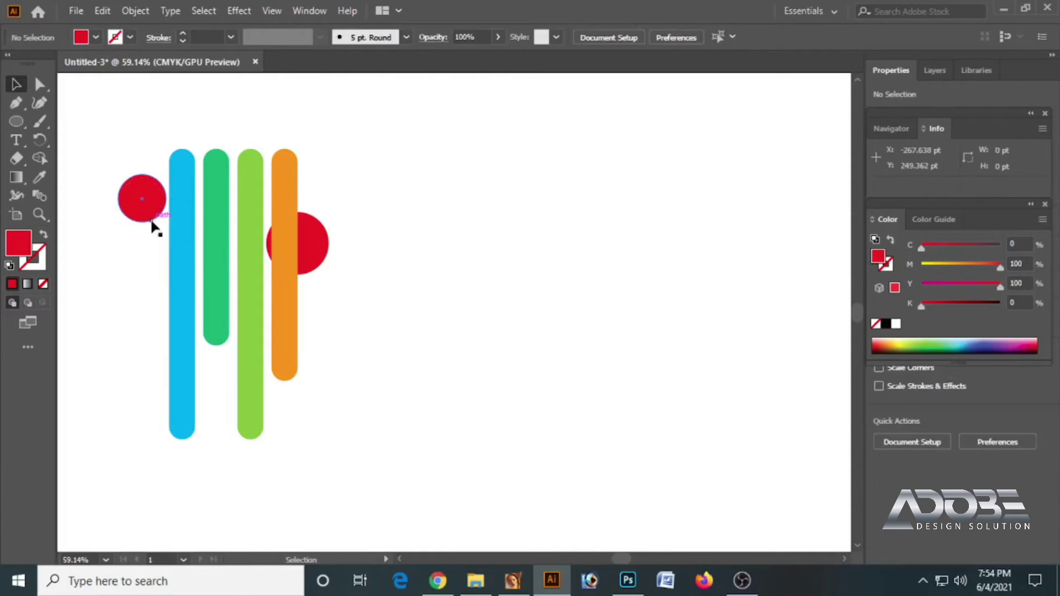
- Swap the fill and stroke of the larger concentric circle so it becomes an unfilled 1 pt red ring
{"action": "left_click", "coordinate": [152, 221]}
{"action": "left_click", "coordinate": [43, 238]}
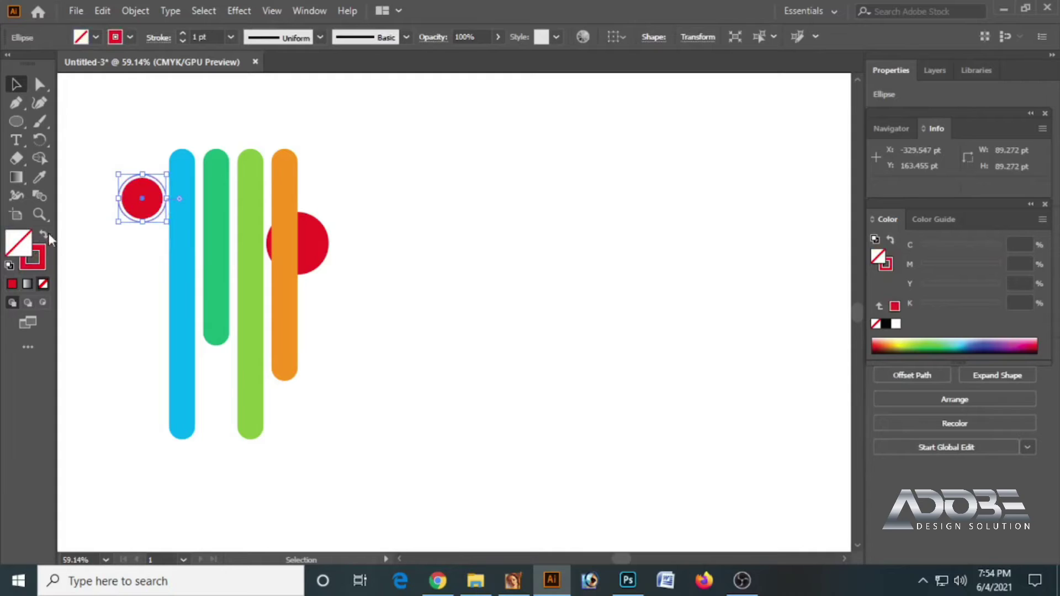
{"action": "left_click", "coordinate": [112, 157]}
- Recolor the inner circle blue with about 84% cyan, 65% magenta and no yellow
{"action": "left_click", "coordinate": [131, 193]}
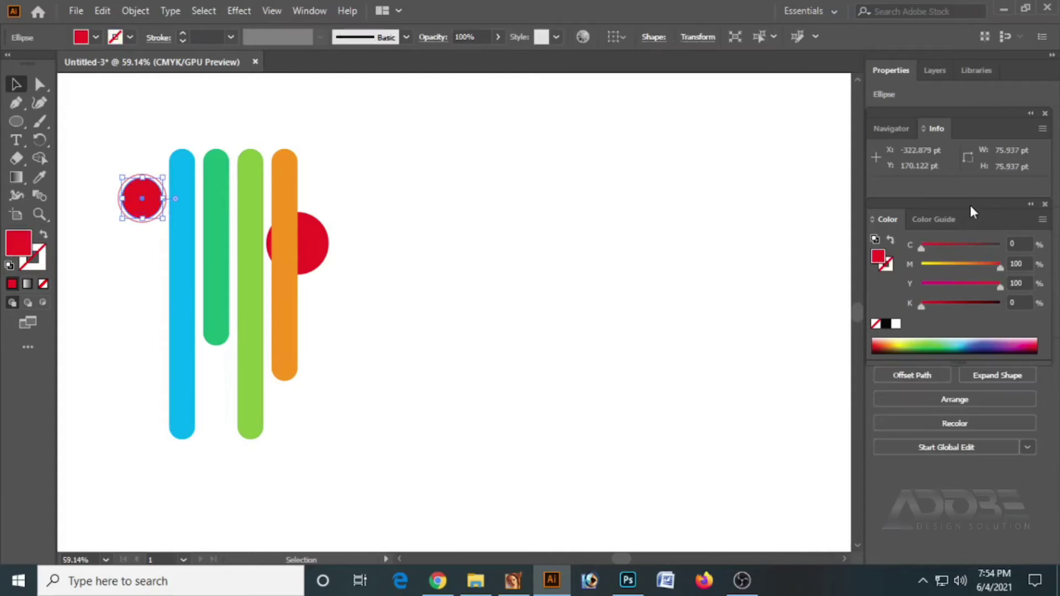
{"action": "left_click_drag", "start_coordinate": [941, 247], "coordinate": [921, 285]}
{"action": "mouse_move", "coordinate": [984, 263]}
{"action": "left_mouse_down"}
{"action": "mouse_move", "coordinate": [992, 261]}
{"action": "mouse_move", "coordinate": [973, 262]}
{"action": "left_mouse_up"}
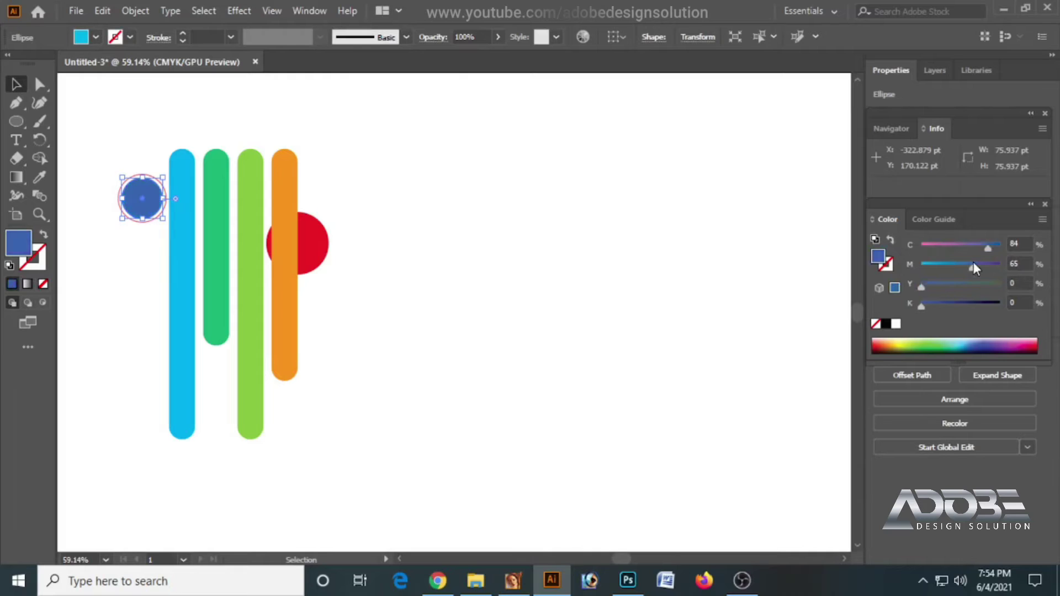
- Recolor the outer ring's stroke purple with about 77% cyan, 100% magenta and no yellow
{"action": "left_click", "coordinate": [136, 234]}
{"action": "left_click", "coordinate": [142, 222]}
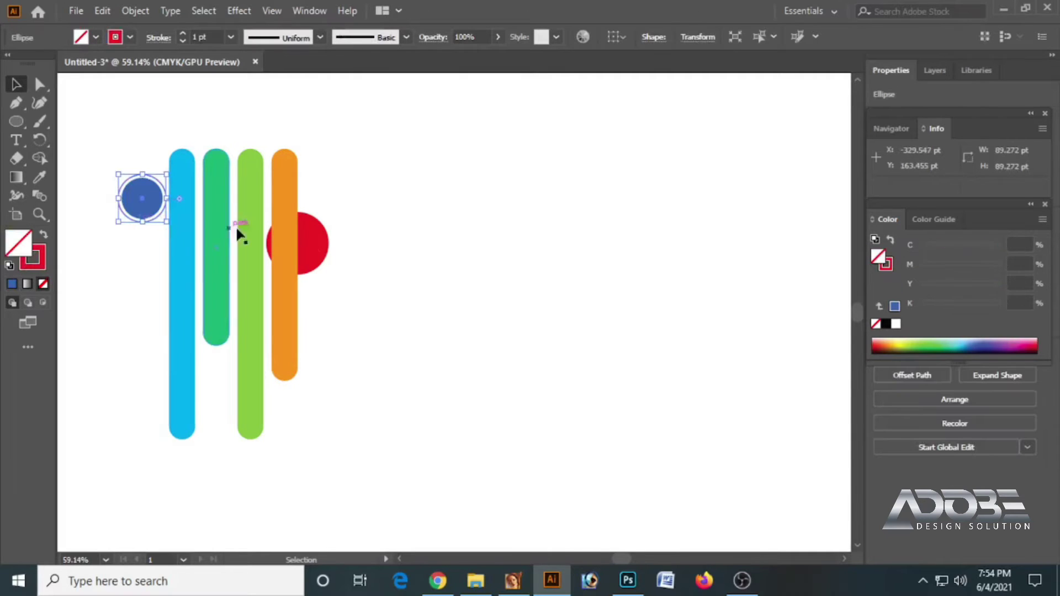
{"action": "left_click", "coordinate": [889, 268]}
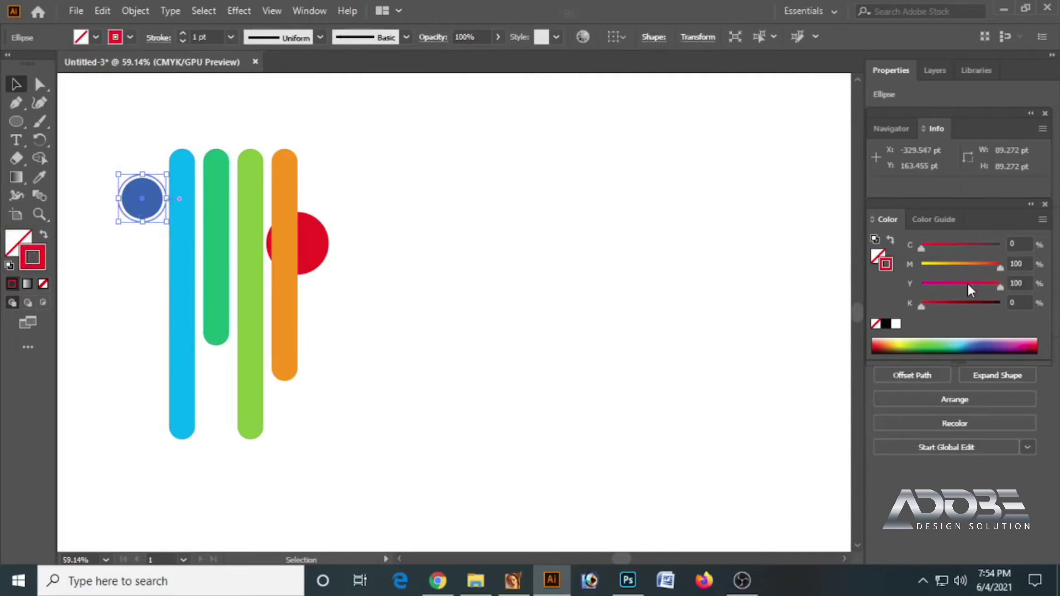
{"action": "left_click_drag", "start_coordinate": [1000, 286], "coordinate": [921, 285]}
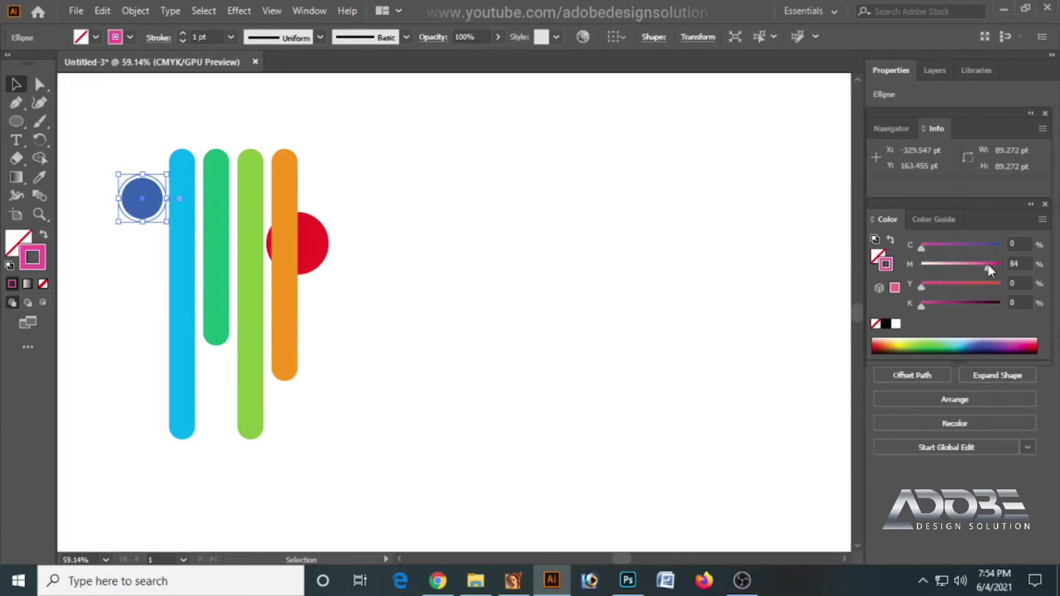
{"action": "left_click", "coordinate": [982, 246]}
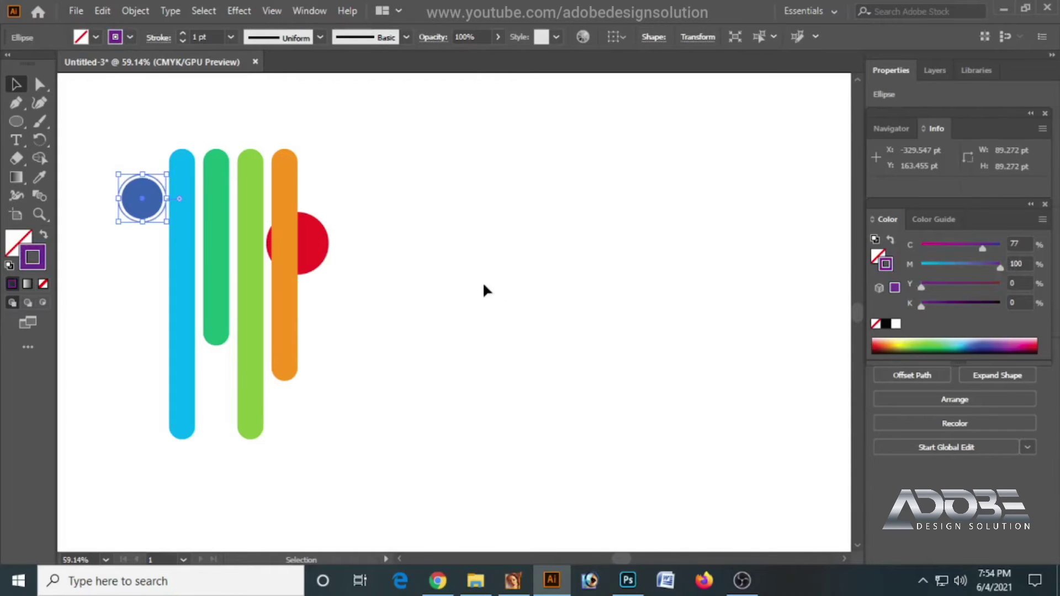
{"action": "left_click", "coordinate": [429, 275]}
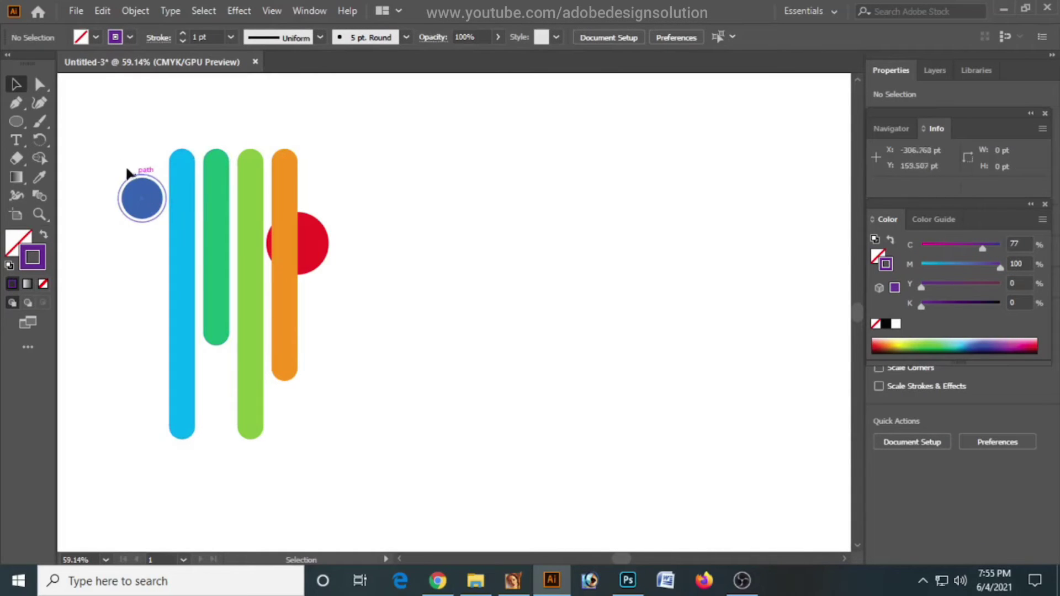
- Rotate the whole artwork about 45° clockwise and move it to the middle of the canvas
{"action": "key", "text": "ctrl+a"}
{"action": "left_click_drag", "start_coordinate": [334, 142], "coordinate": [423, 250]}
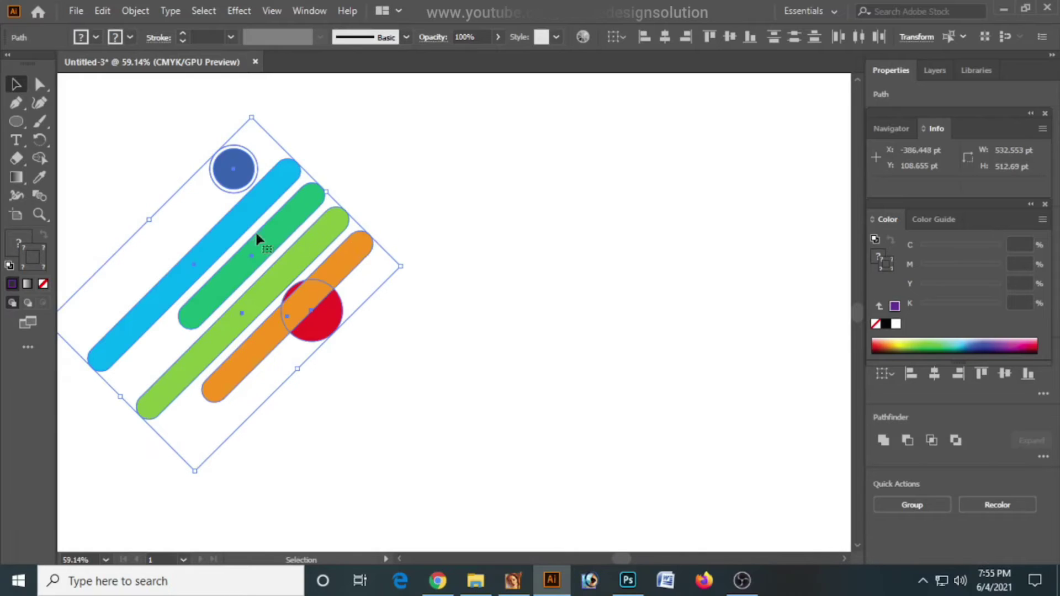
{"action": "left_click_drag", "start_coordinate": [245, 210], "coordinate": [455, 226]}
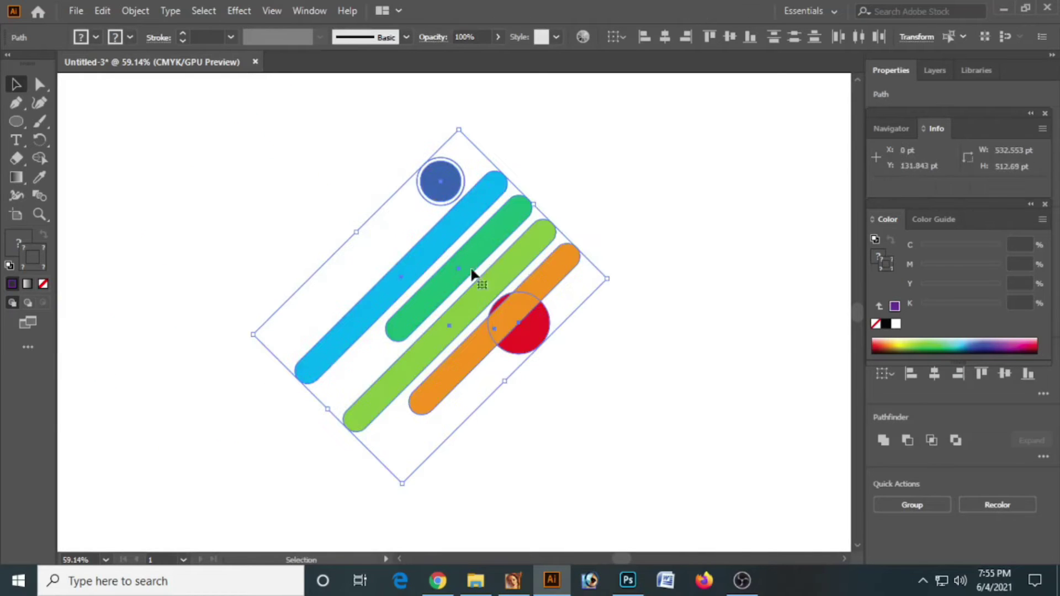
- Draw a horizontal line about 709 pt long across the upper part of the artwork, through the blue circle
{"action": "left_click", "coordinate": [15, 123]}
{"action": "left_click_drag", "start_coordinate": [284, 198], "coordinate": [663, 238]}
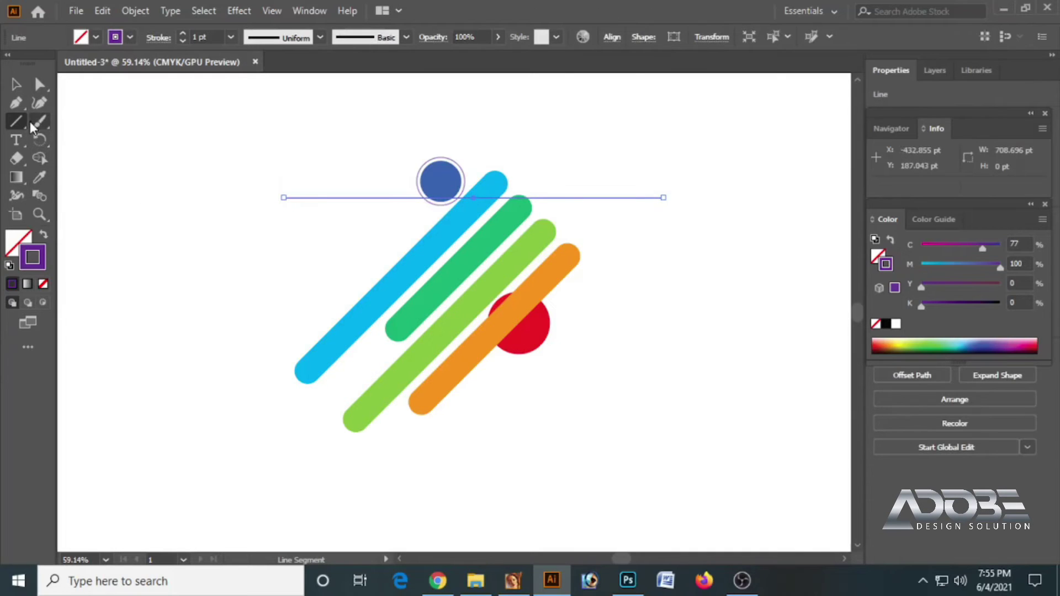
- Move the blue circle and its ring down and to the left so the horizontal line crosses their upper part
{"action": "left_click", "coordinate": [17, 85]}
{"action": "left_click_drag", "start_coordinate": [441, 164], "coordinate": [402, 191]}
{"action": "left_click", "coordinate": [110, 129]}
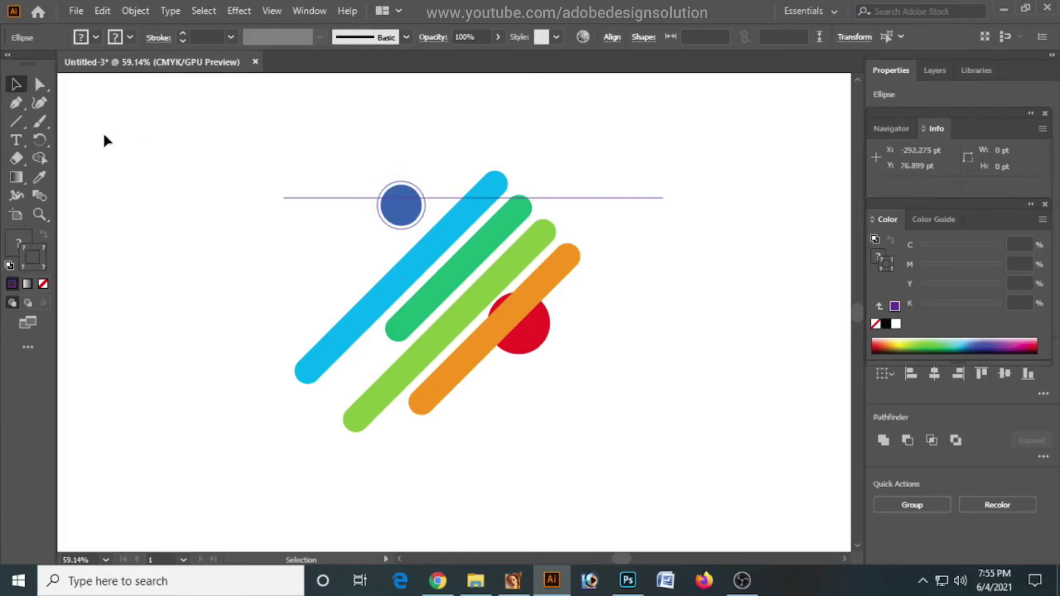
- Draw a vertical line about 517 pt long across the bars and nudge it left to the rounded upper end of the cyan bar
{"action": "left_click", "coordinate": [16, 121]}
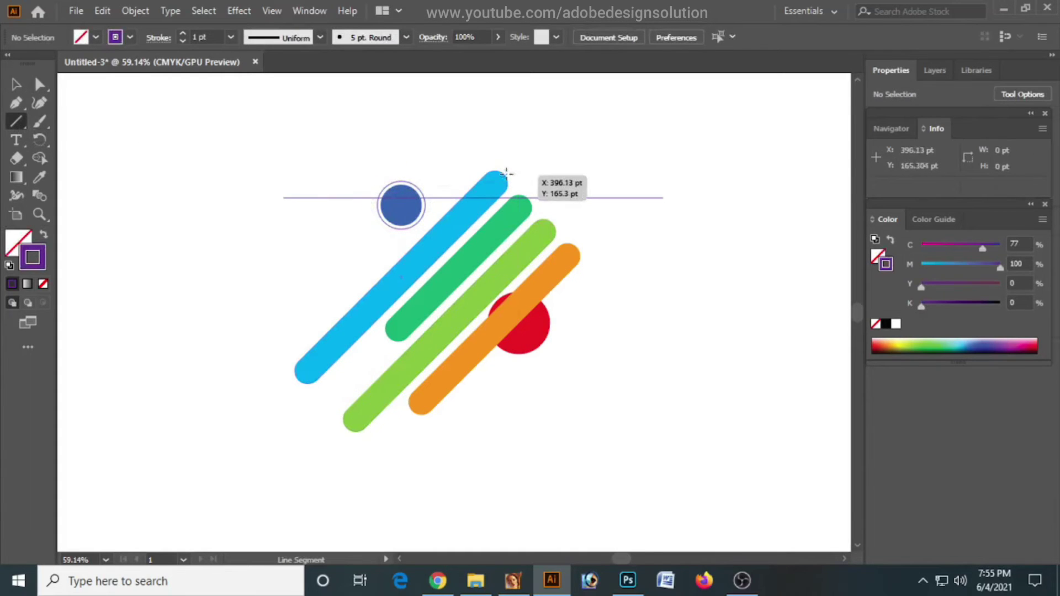
{"action": "left_click_drag", "start_coordinate": [502, 165], "coordinate": [521, 441]}
{"action": "key", "text": "Left"}
{"action": "key", "text": "Left"}
{"action": "key", "text": "Left"}
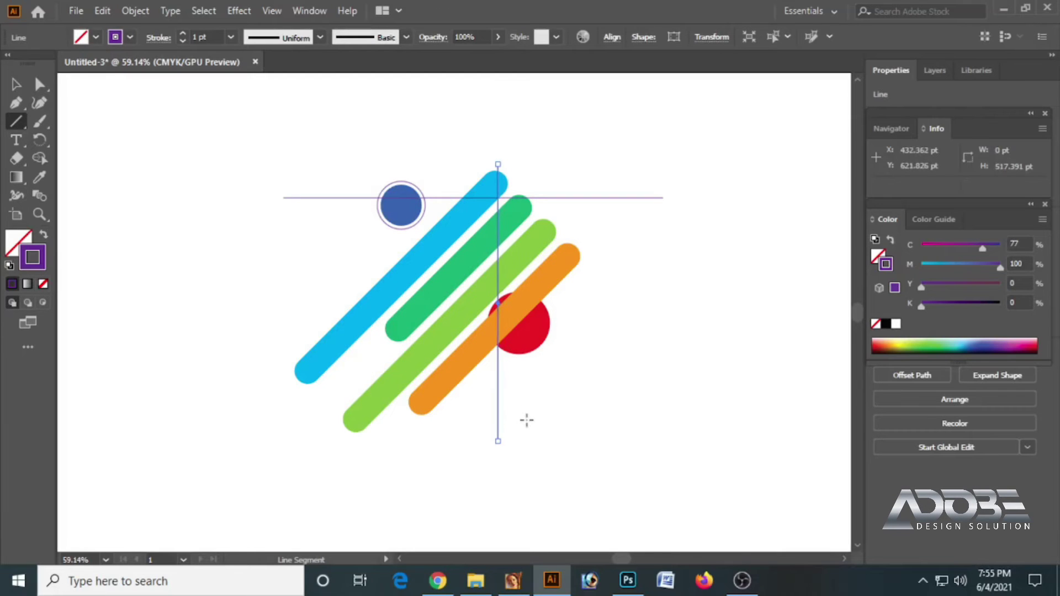
{"action": "key", "text": "Left"}
{"action": "key", "text": "Left"}
{"action": "key", "text": "Left"}
{"action": "key", "text": "Left"}
- Move the red circle down and left along the orange bar so the vertical line passes through it
{"action": "left_click", "coordinate": [16, 84]}
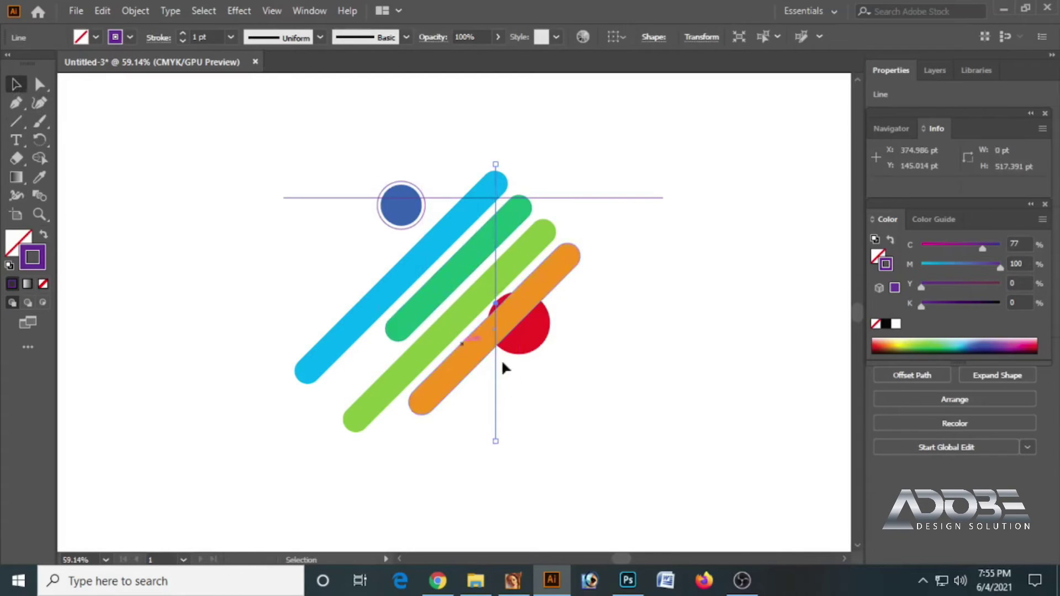
{"action": "left_click", "coordinate": [532, 329]}
{"action": "left_click_drag", "start_coordinate": [552, 354], "coordinate": [504, 359]}
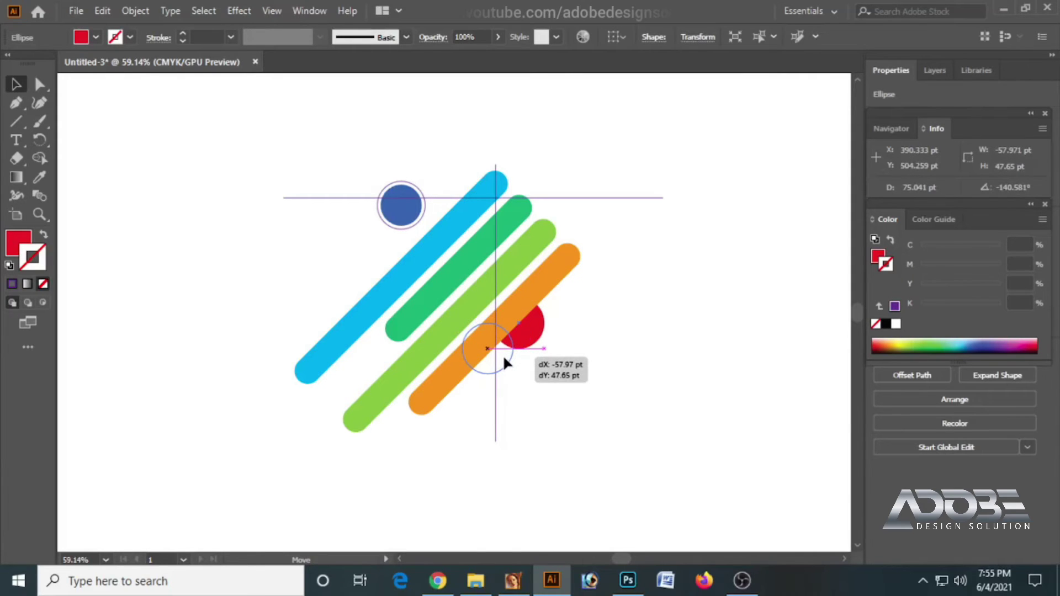
{"action": "left_click_drag", "start_coordinate": [505, 358], "coordinate": [503, 353]}
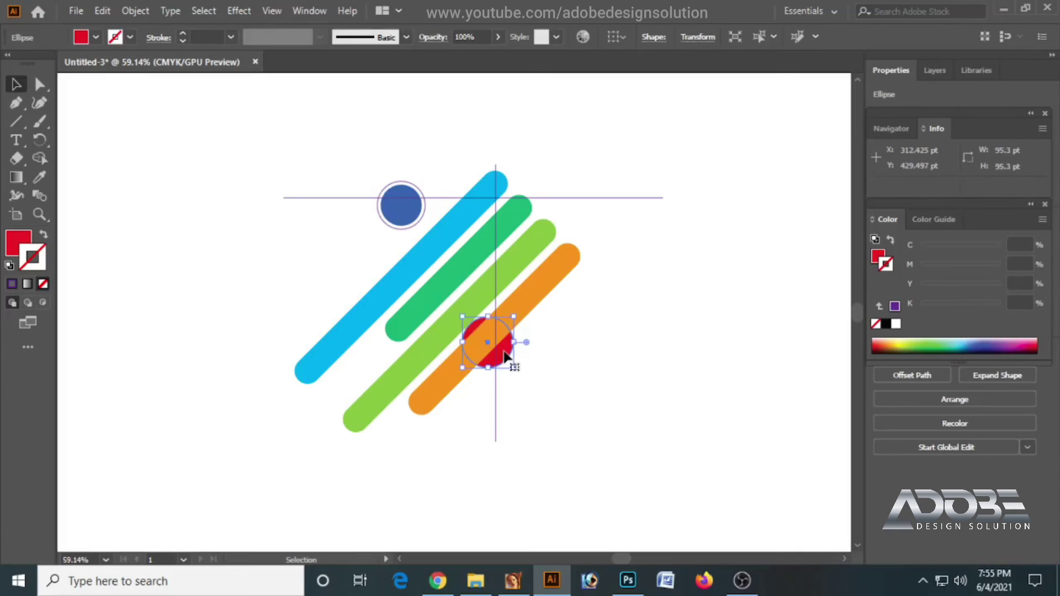
{"action": "left_click", "coordinate": [607, 351]}
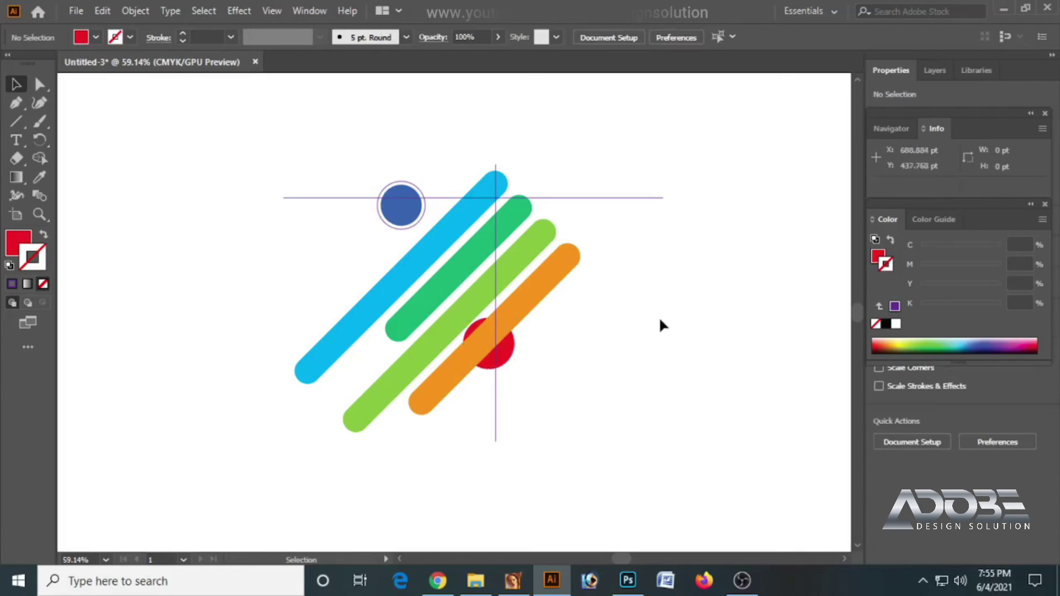
- Divide all the artwork along the two lines with Pathfinder Divide and ungroup the resulting pieces
{"action": "left_click_drag", "start_coordinate": [647, 307], "coordinate": [417, 172]}
{"action": "left_click", "coordinate": [508, 358], "text": "shift"}
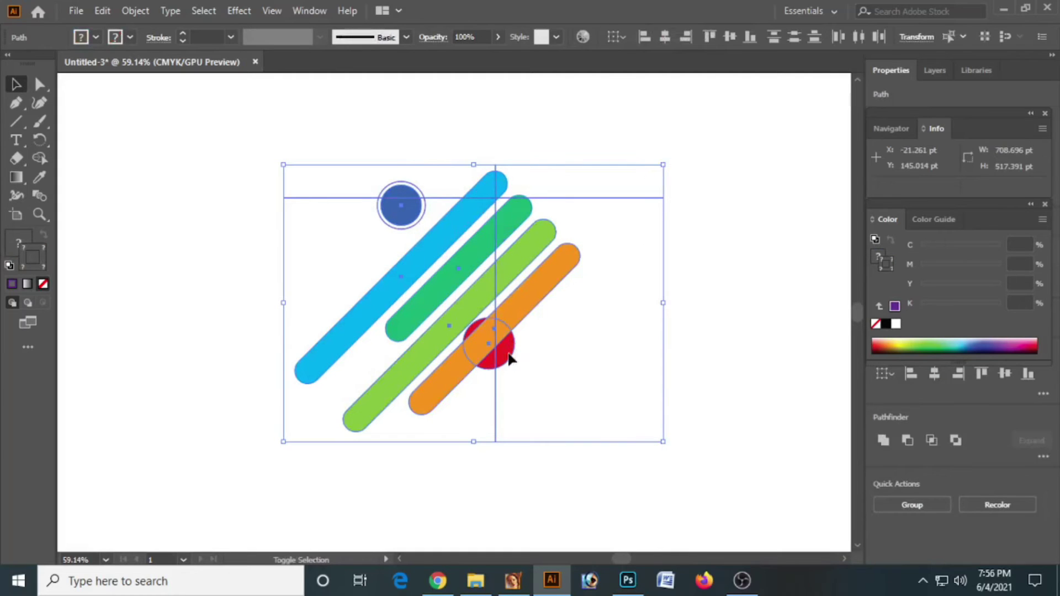
{"action": "left_click", "coordinate": [1041, 456]}
{"action": "left_click", "coordinate": [888, 541]}
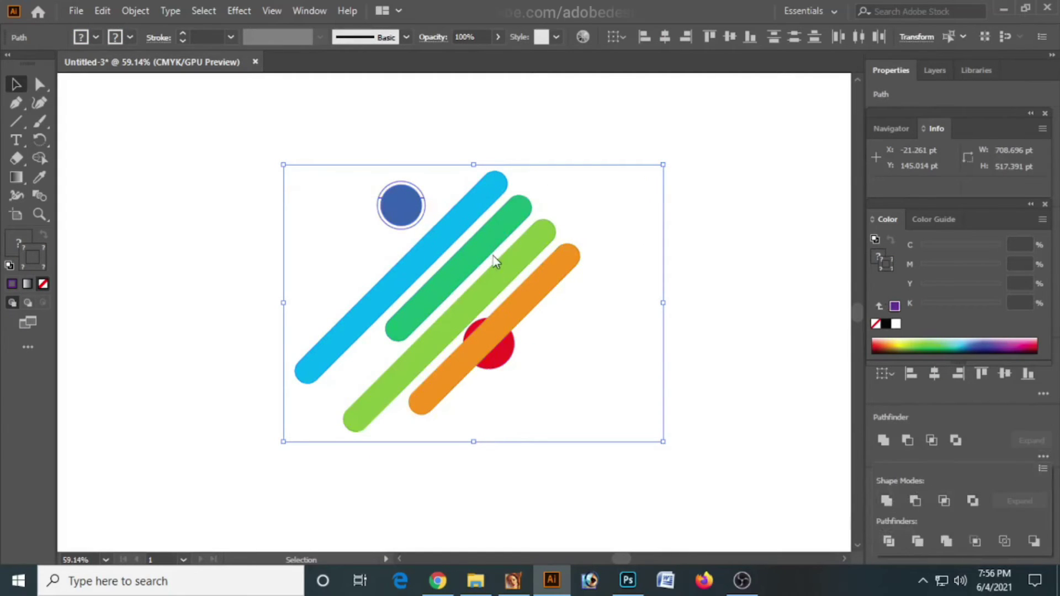
{"action": "key", "text": "ctrl+shift+a"}
{"action": "left_click_drag", "start_coordinate": [604, 304], "coordinate": [525, 164]}
{"action": "right_click", "coordinate": [519, 204]}
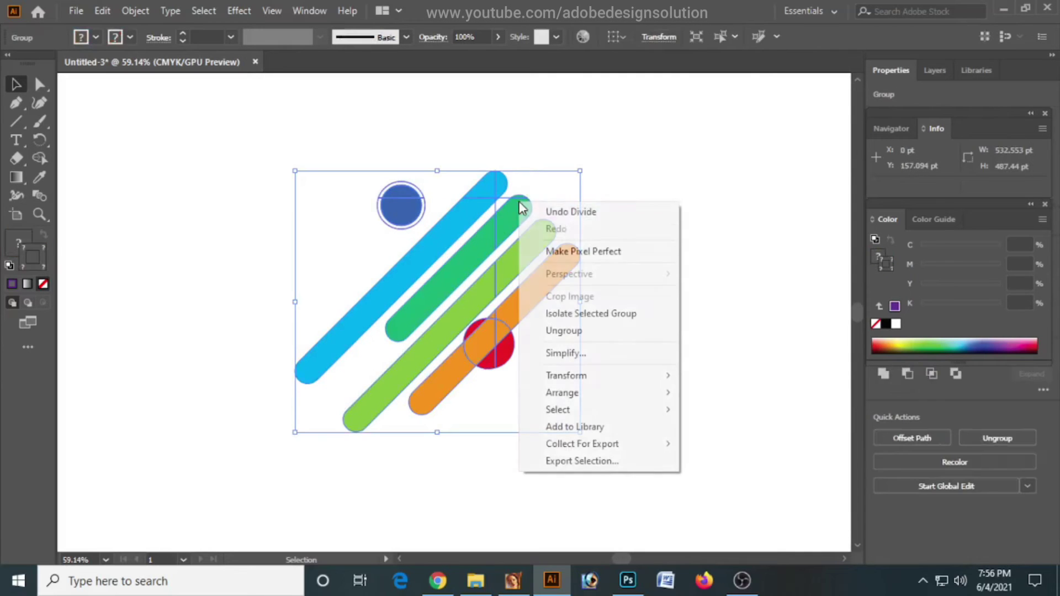
{"action": "left_click", "coordinate": [574, 332]}
- Delete all the bar and circle pieces lying to the right of the vertical cut
{"action": "left_click_drag", "start_coordinate": [630, 351], "coordinate": [500, 155]}
{"action": "key", "text": "Delete"}
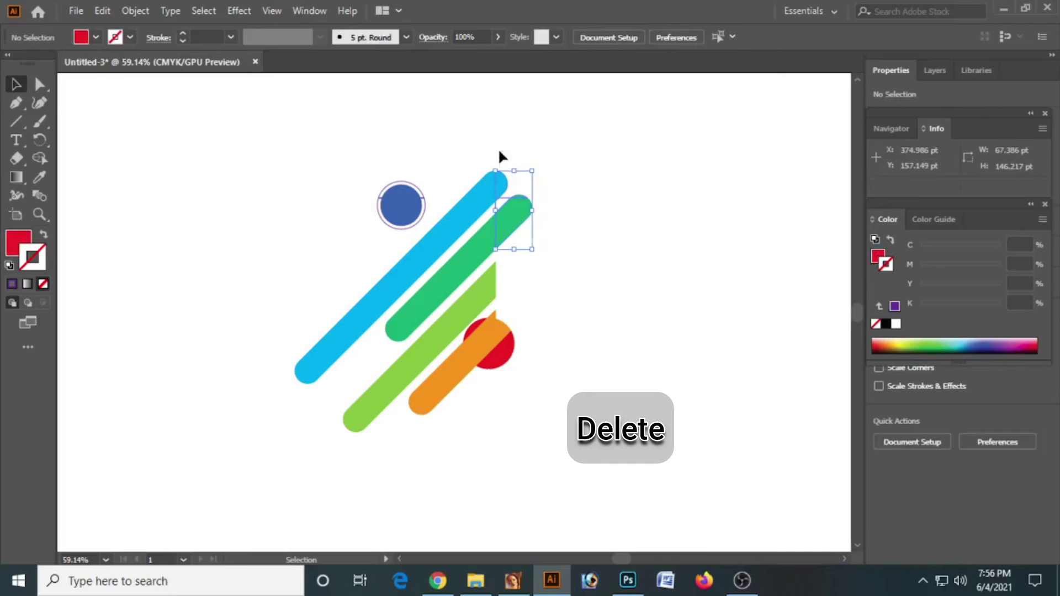
{"action": "key", "text": "Delete"}
{"action": "left_click_drag", "start_coordinate": [521, 225], "coordinate": [496, 179]}
{"action": "key", "text": "Delete"}
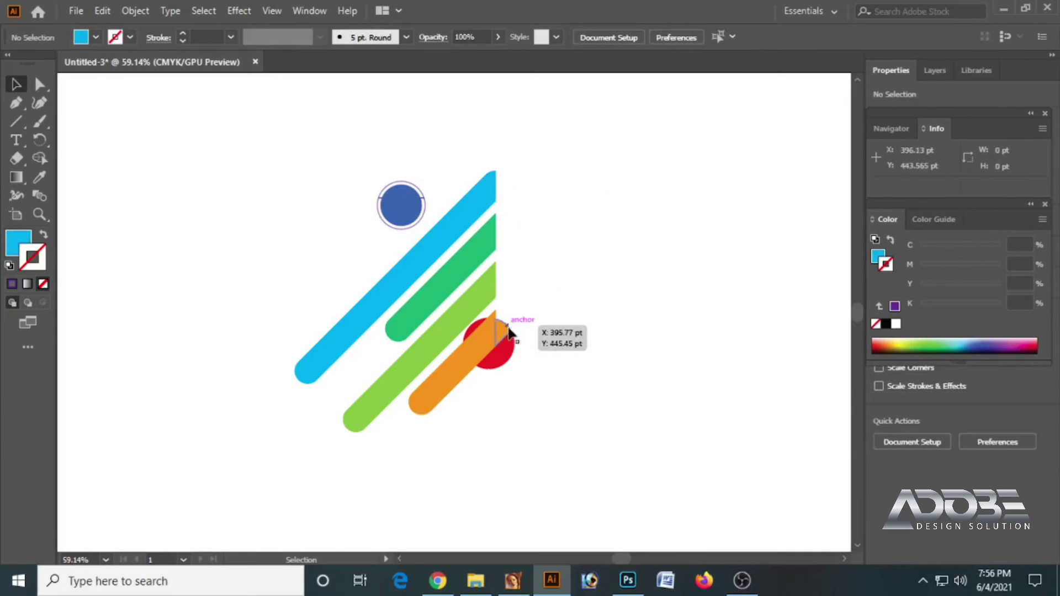
{"action": "left_click_drag", "start_coordinate": [503, 317], "coordinate": [531, 203]}
{"action": "key", "text": "Delete"}
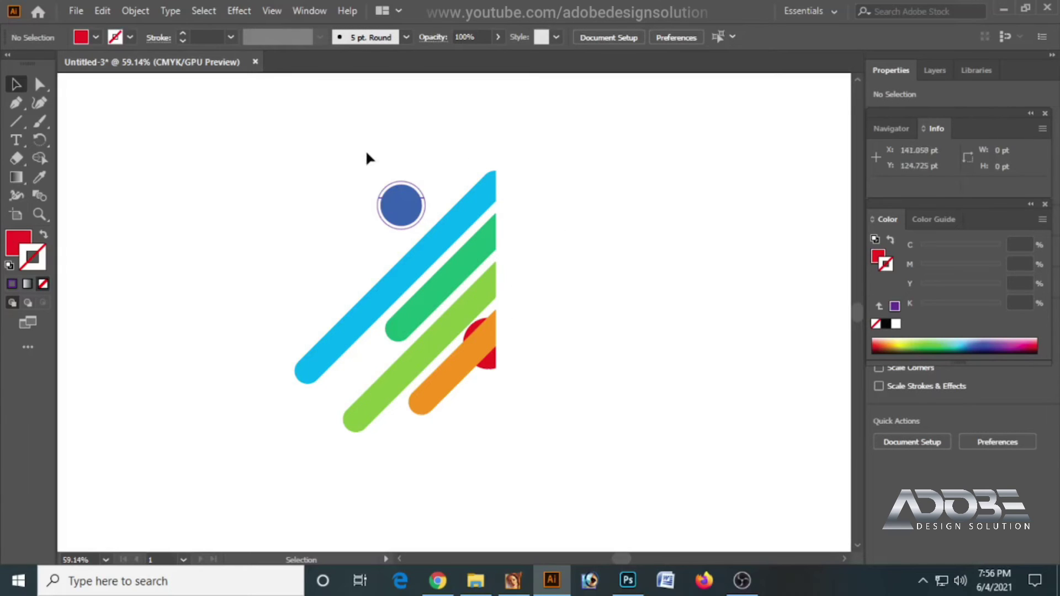
- Delete the pieces of the blue circle, its ring and the cyan bar above the horizontal cut
{"action": "left_click_drag", "start_coordinate": [420, 175], "coordinate": [442, 187]}
{"action": "key", "text": "Delete"}
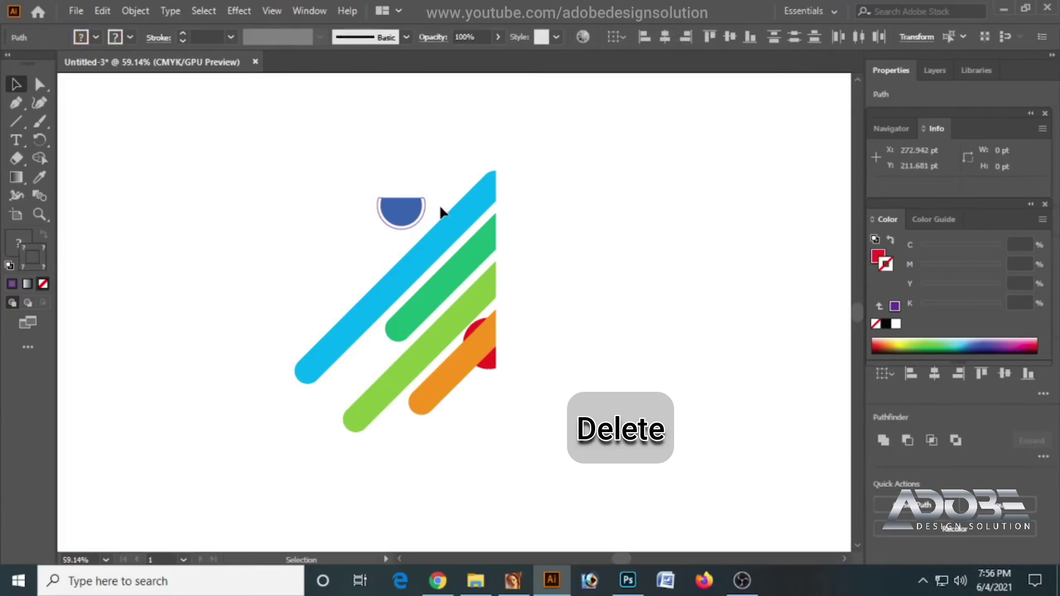
{"action": "left_click_drag", "start_coordinate": [527, 173], "coordinate": [555, 193]}
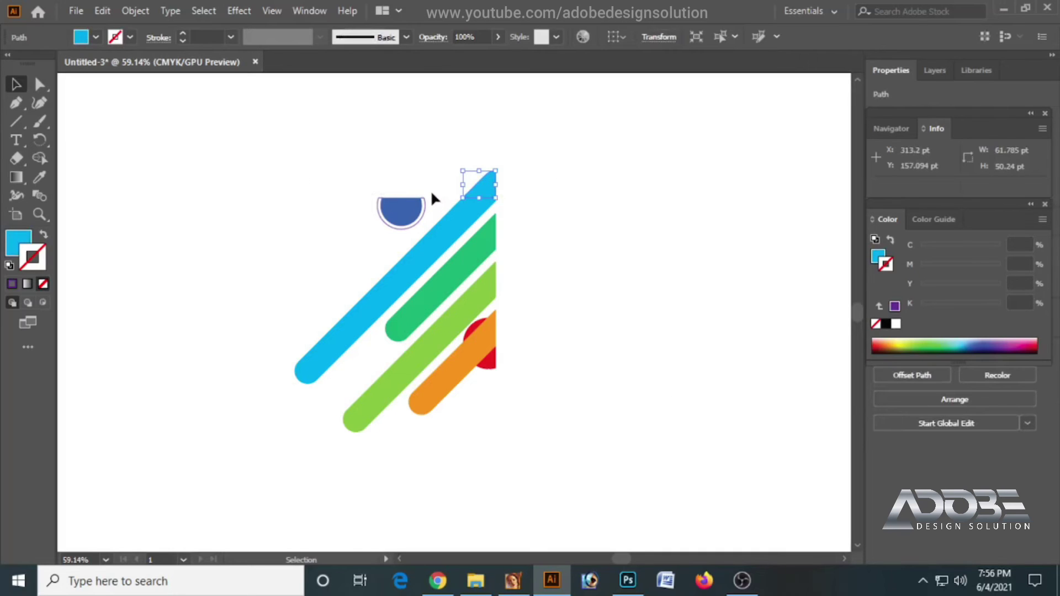
{"action": "key", "text": "Delete"}
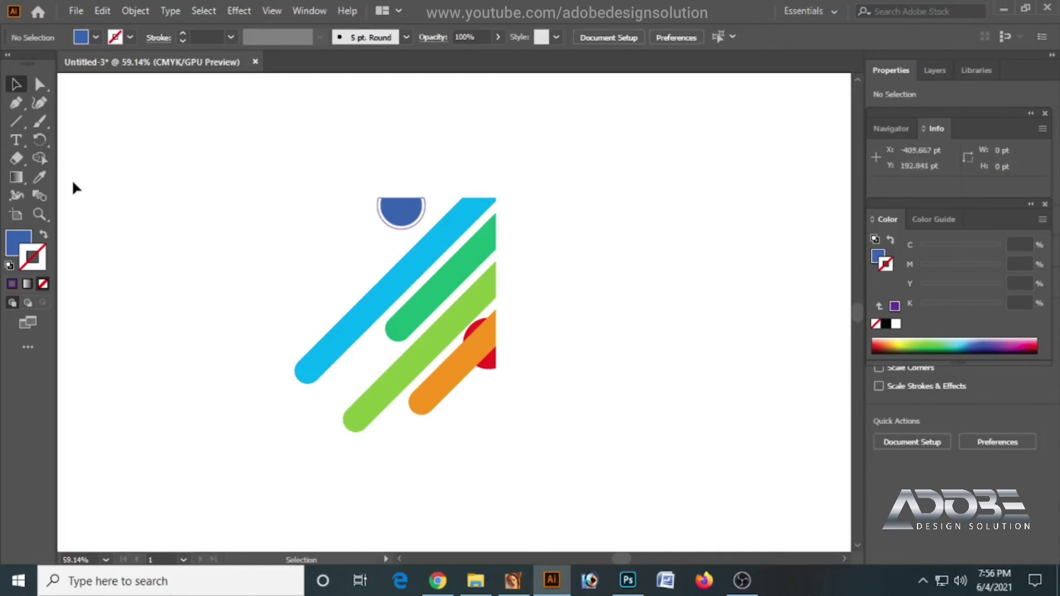
- Draw a circle about 90 pt wide over the middle of the cyan bar and fill it with 100% black
{"action": "right_click", "coordinate": [12, 121]}
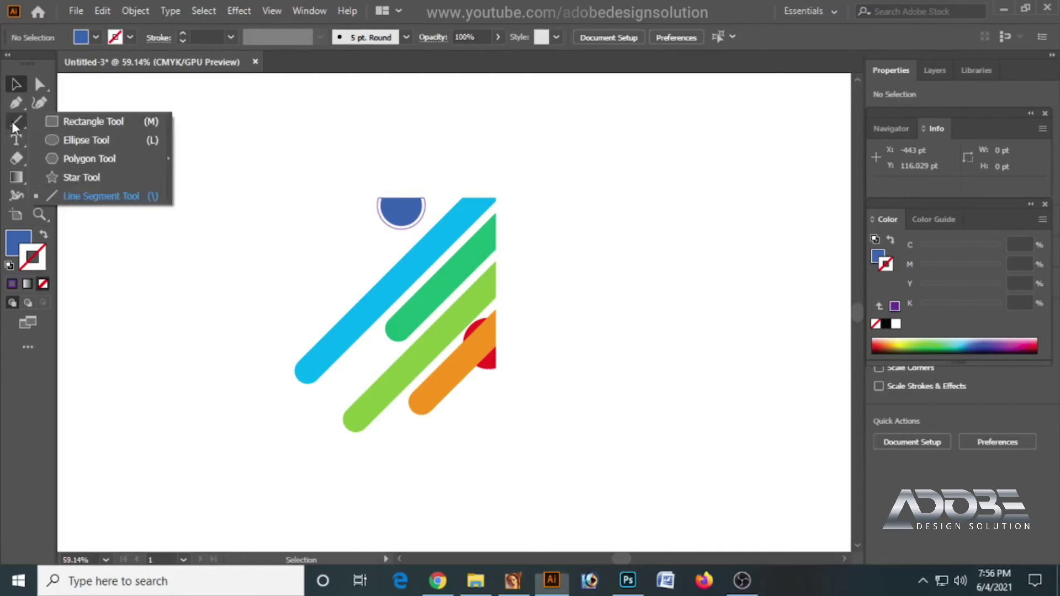
{"action": "left_click", "coordinate": [62, 142]}
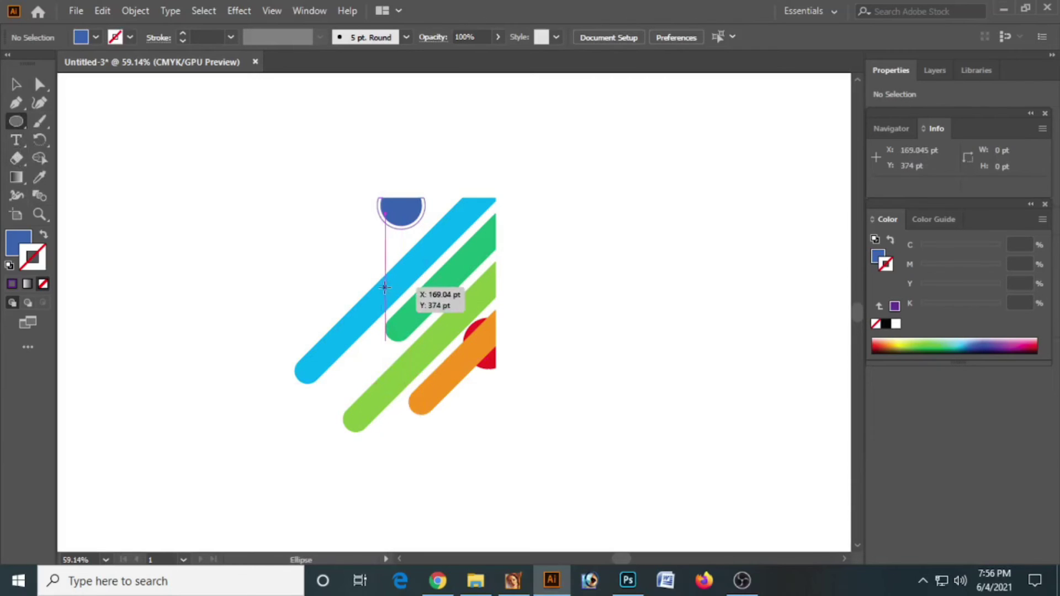
{"action": "left_click_drag", "start_coordinate": [381, 294], "coordinate": [399, 318]}
{"action": "left_click", "coordinate": [16, 84]}
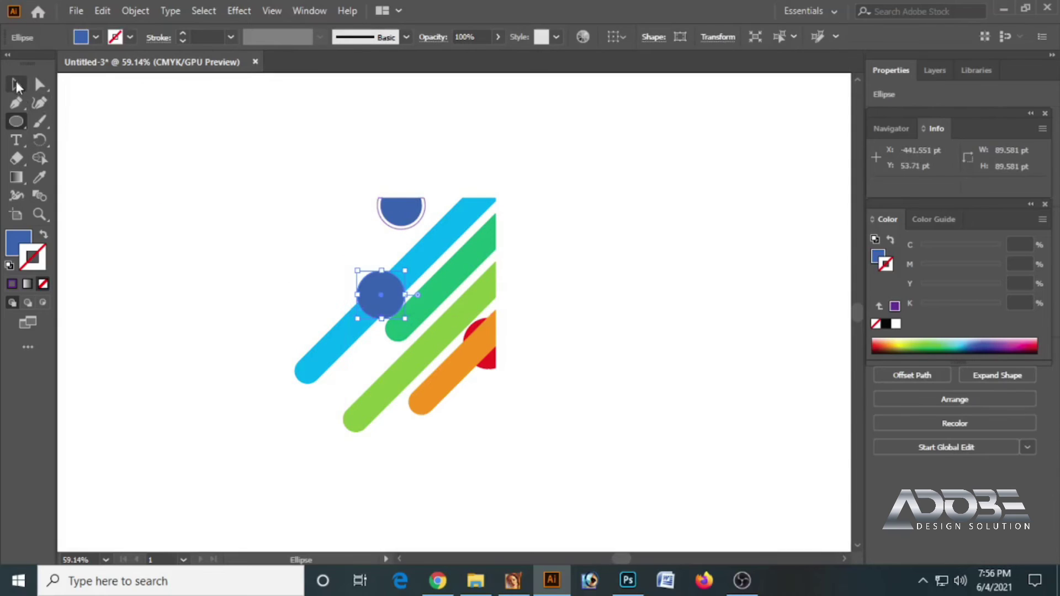
{"action": "left_click", "coordinate": [877, 257]}
{"action": "left_click_drag", "start_coordinate": [965, 304], "coordinate": [1001, 304]}
{"action": "left_click_drag", "start_coordinate": [942, 246], "coordinate": [921, 247]}
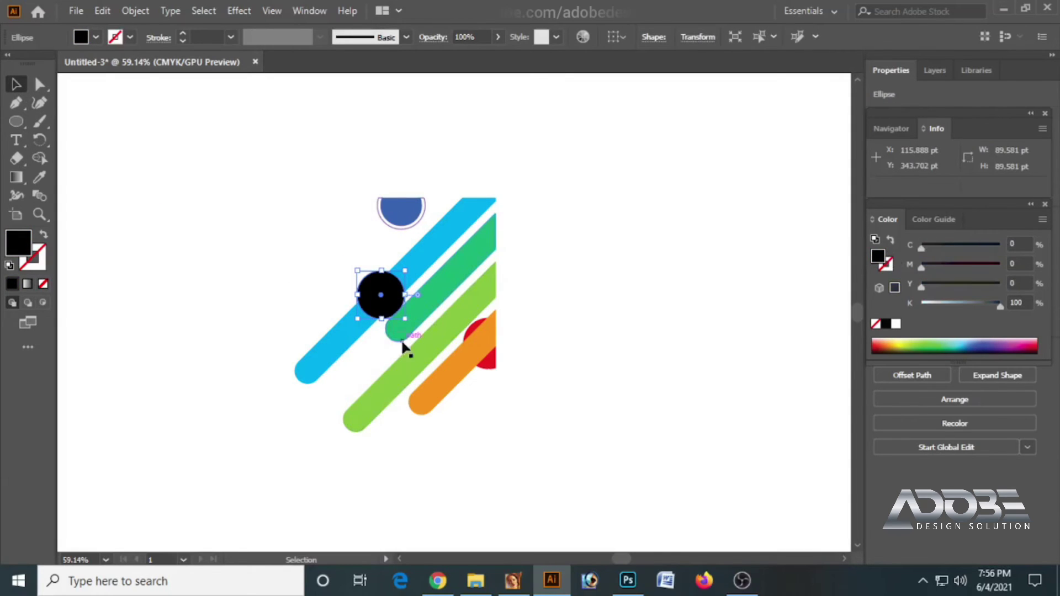
- Nudge the black circle slightly up and left and send it to the back, behind the cyan bar
{"action": "left_click_drag", "start_coordinate": [387, 301], "coordinate": [382, 293]}
{"action": "right_click", "coordinate": [382, 294]}
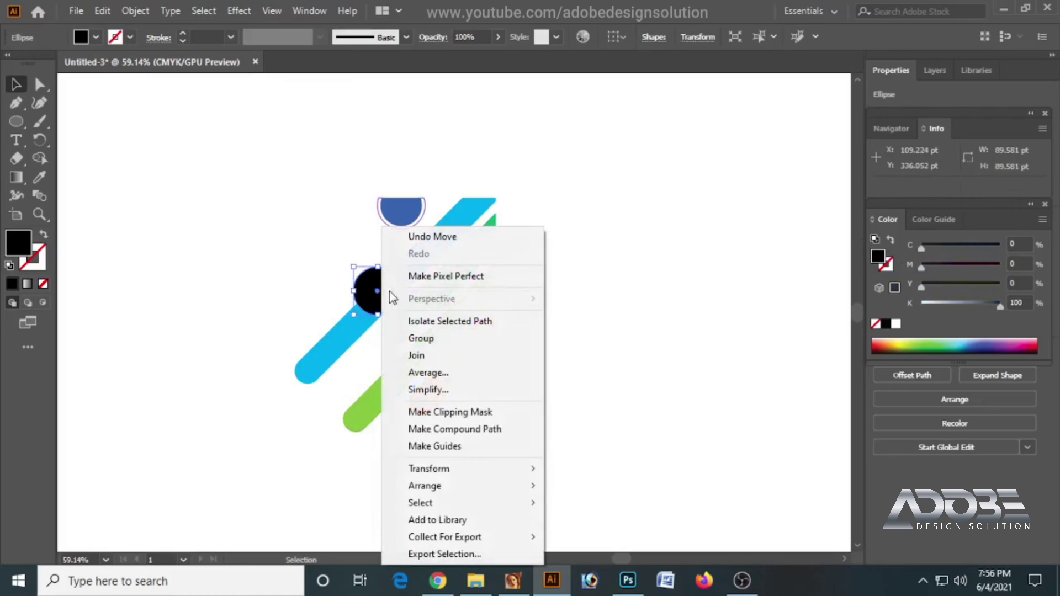
{"action": "mouse_move", "coordinate": [472, 488]}
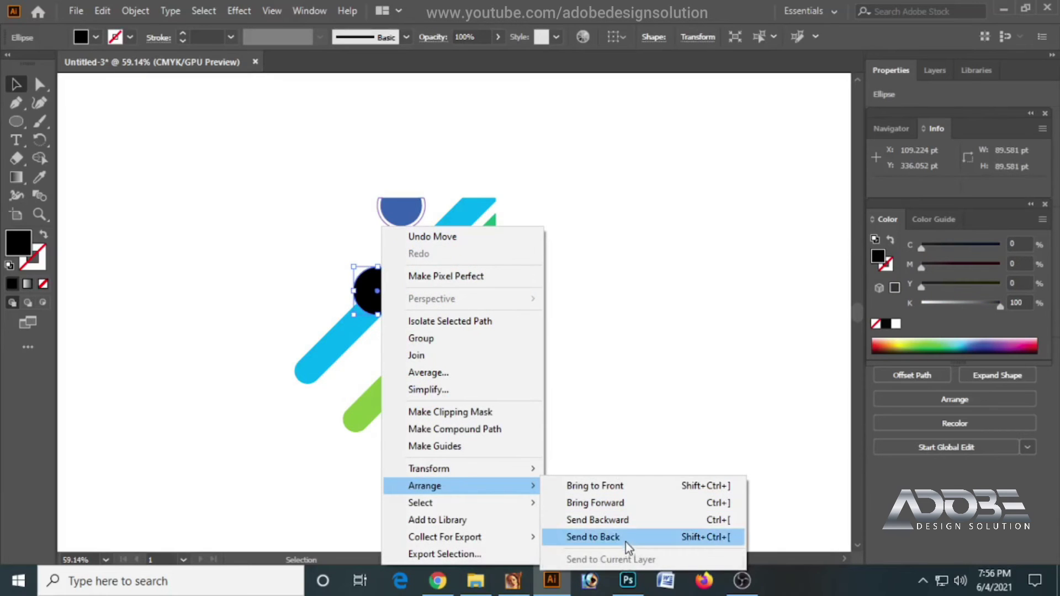
{"action": "left_click", "coordinate": [625, 539]}
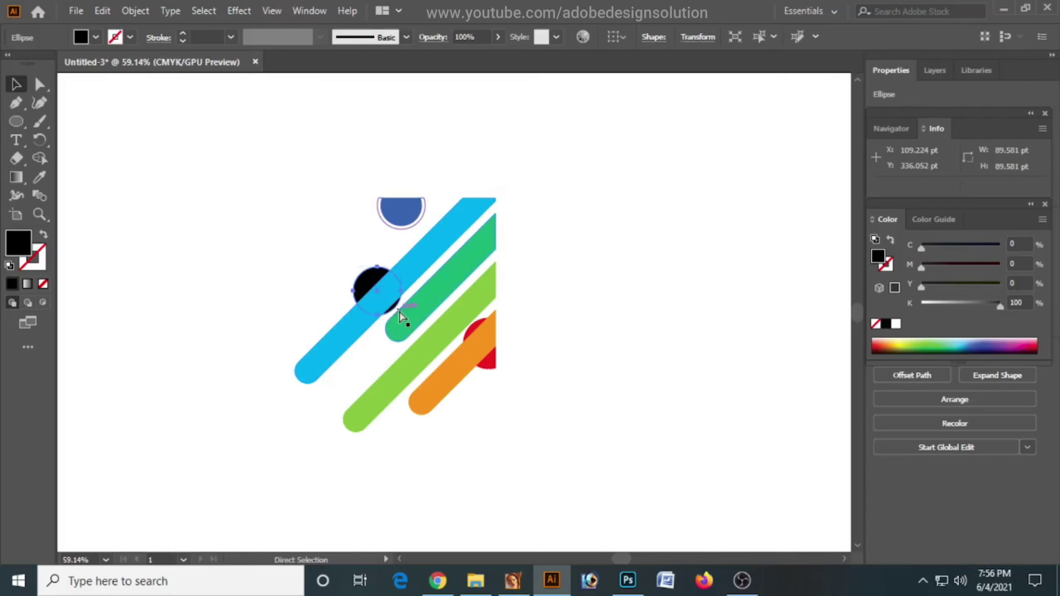
- Make a concentric copy of the black circle about 105 pt wide and turn it into a 1 pt black outline without fill
{"action": "left_click_drag", "start_coordinate": [403, 316], "coordinate": [407, 323]}
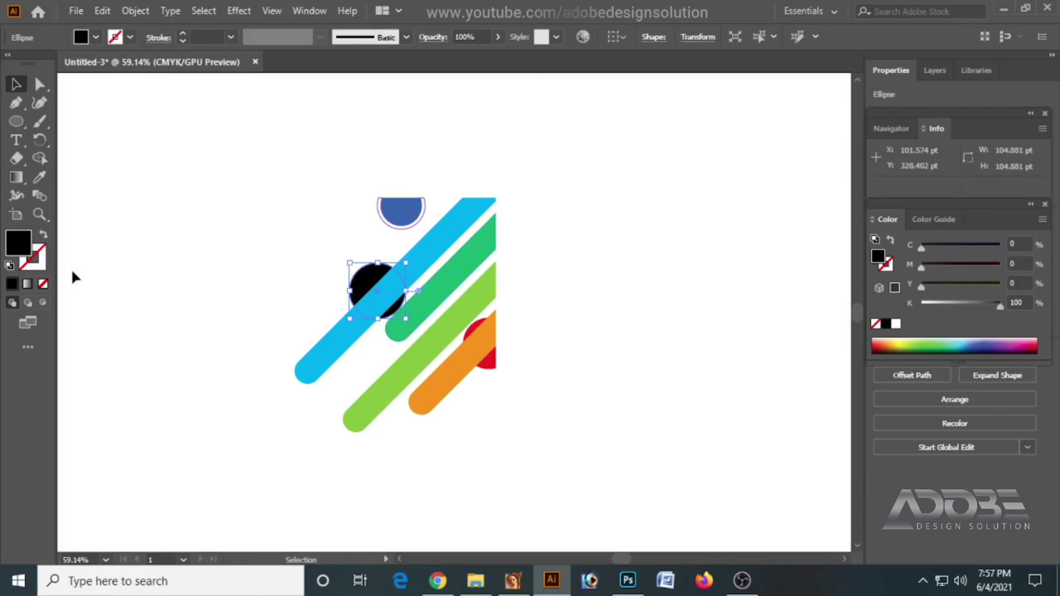
{"action": "left_click", "coordinate": [43, 235]}
{"action": "left_click", "coordinate": [218, 225]}
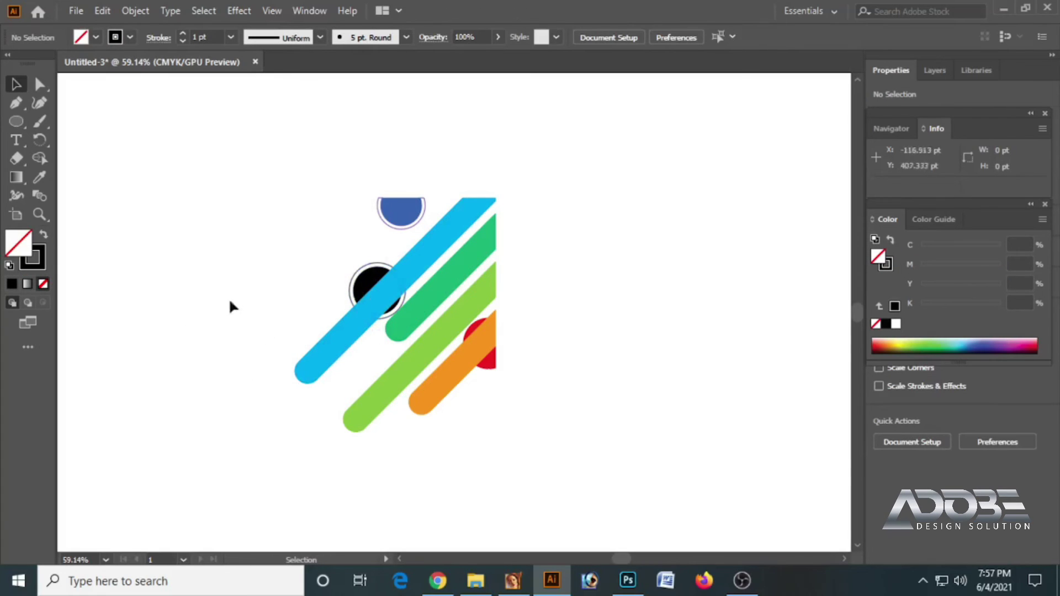
- Draw a circle about 45 pt wide near the cyan bar's lower end and fill it with 100% cyan and 57% magenta
{"action": "left_click", "coordinate": [17, 122]}
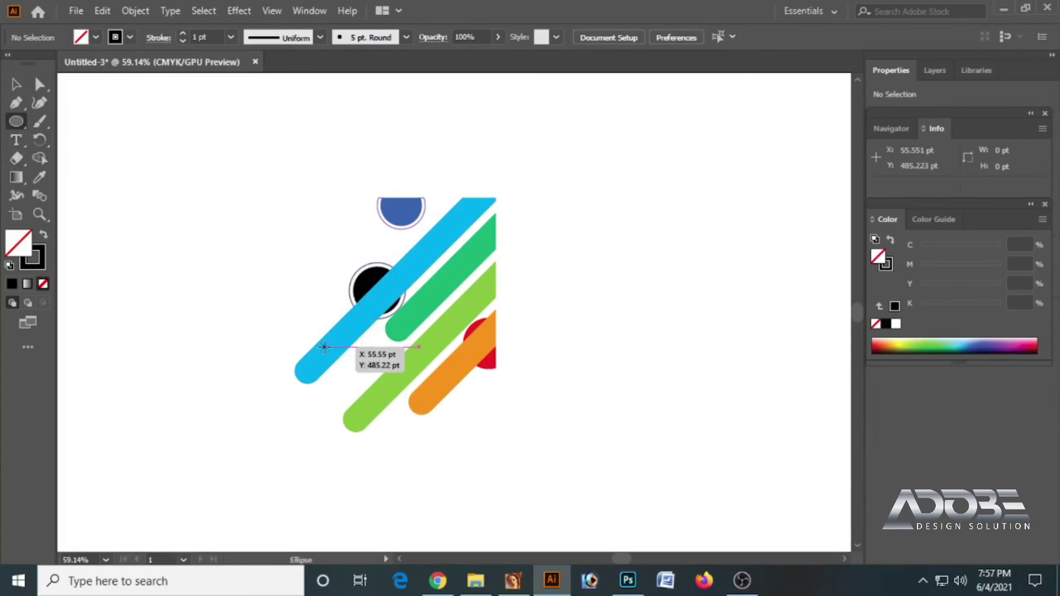
{"action": "left_click_drag", "start_coordinate": [319, 341], "coordinate": [332, 353]}
{"action": "key", "text": "v"}
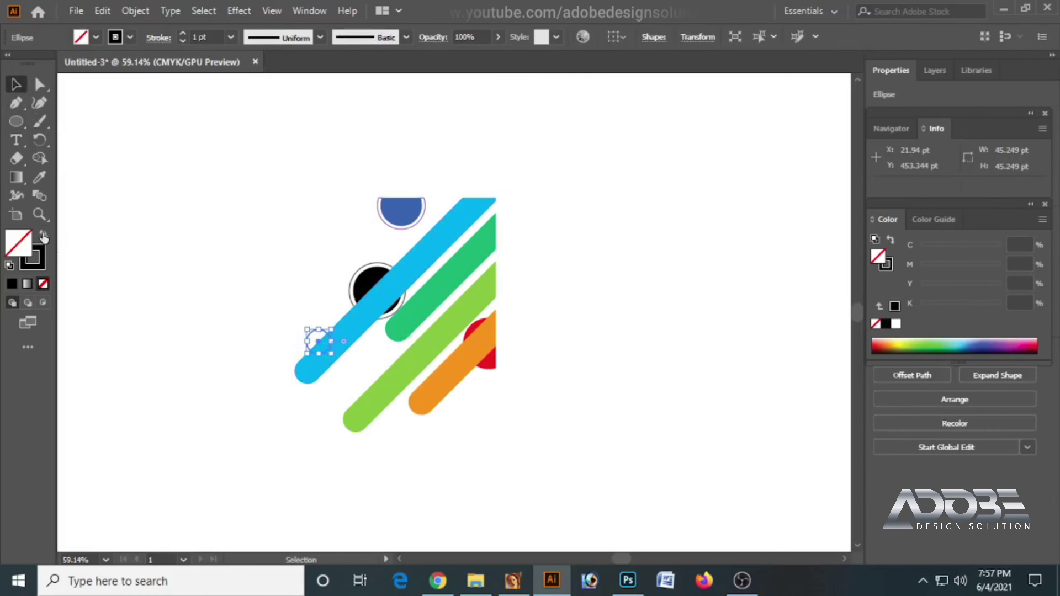
{"action": "left_click", "coordinate": [43, 235]}
{"action": "left_click_drag", "start_coordinate": [1000, 306], "coordinate": [898, 300]}
{"action": "left_click_drag", "start_coordinate": [921, 247], "coordinate": [965, 268]}
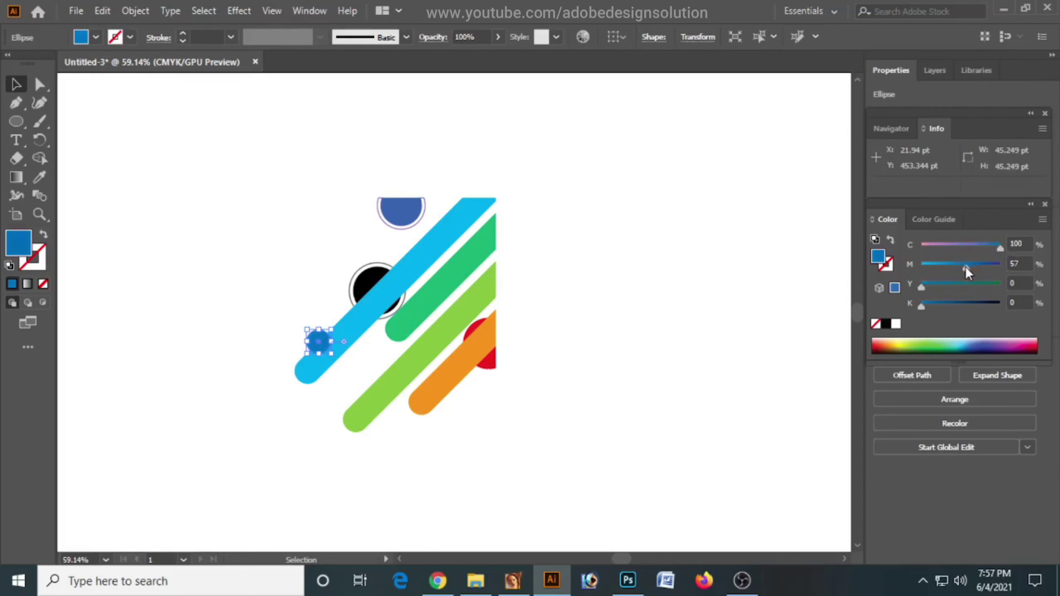
- Nudge the small blue circle slightly to the right and send it to the back, behind the cyan bar
{"action": "left_click_drag", "start_coordinate": [316, 347], "coordinate": [319, 346]}
{"action": "right_click", "coordinate": [322, 345]}
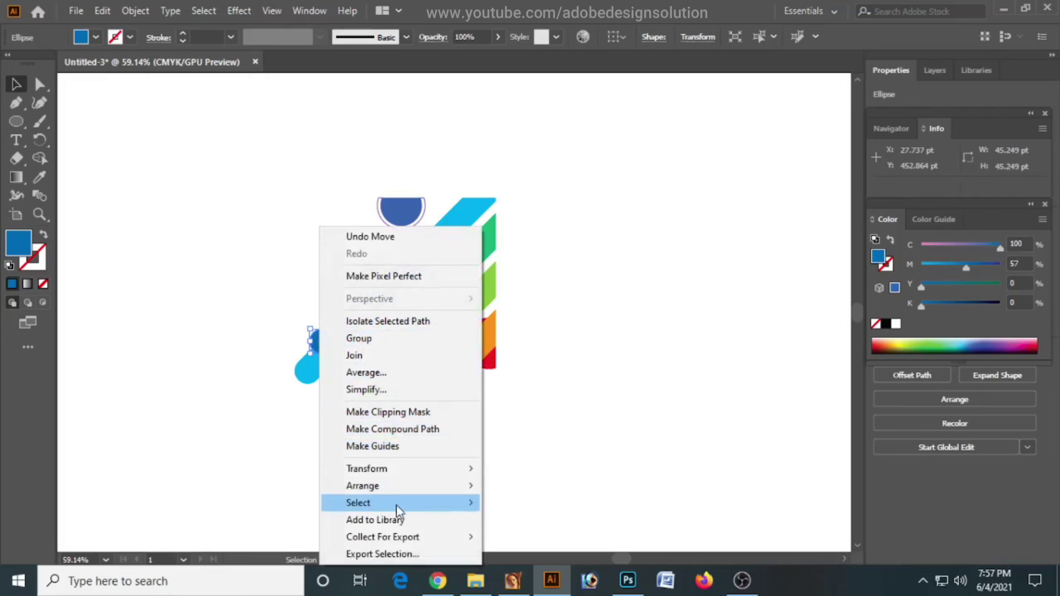
{"action": "mouse_move", "coordinate": [396, 490]}
{"action": "left_click", "coordinate": [569, 539]}
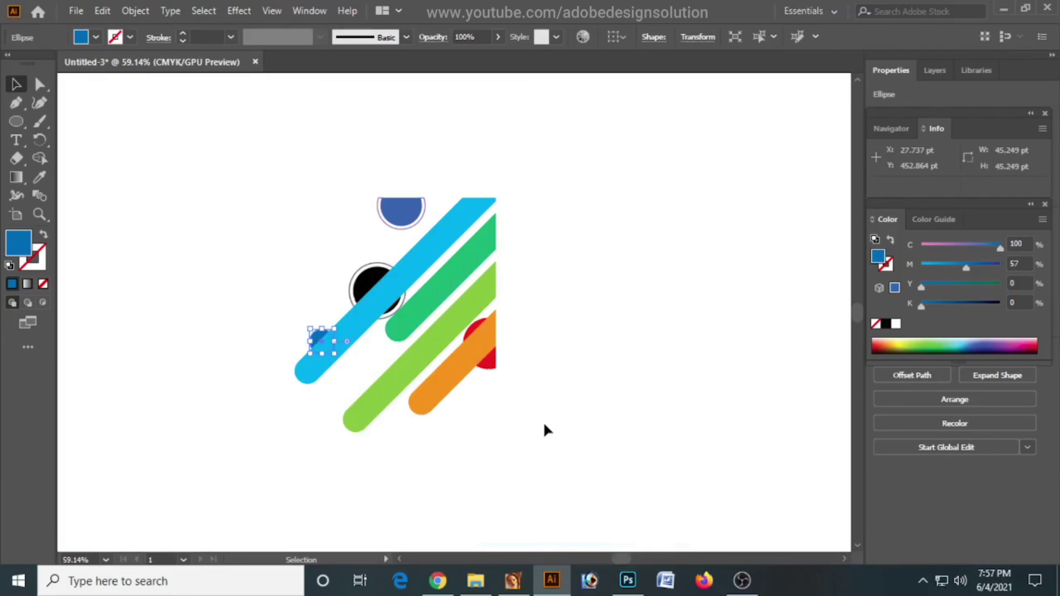
{"action": "left_click", "coordinate": [514, 415]}
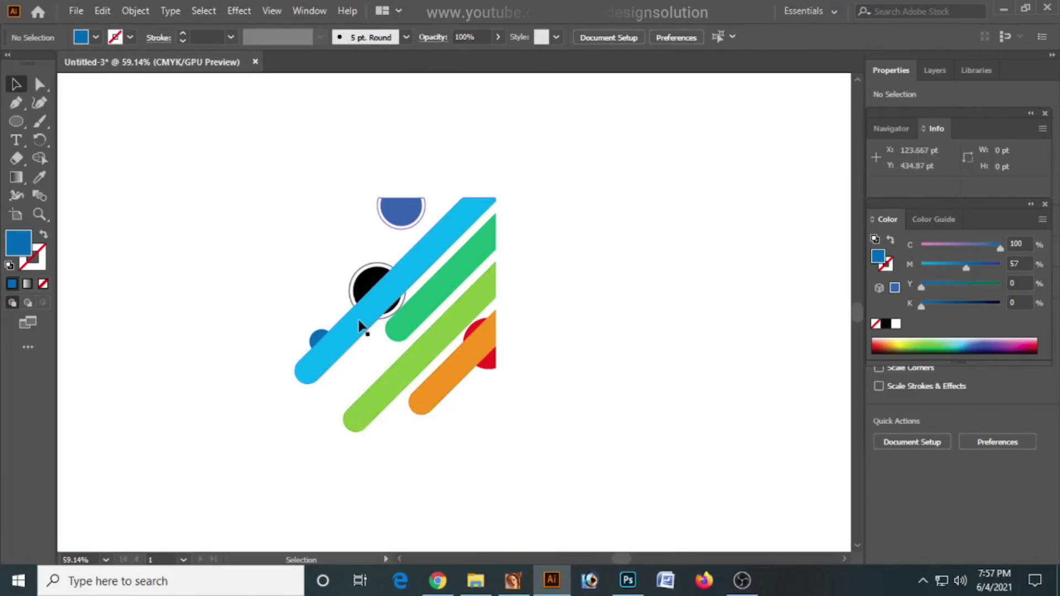
- Draw a blue circle about 68 pt wide over the lower end of the light green bar, and select that bar
{"action": "left_click", "coordinate": [20, 127]}
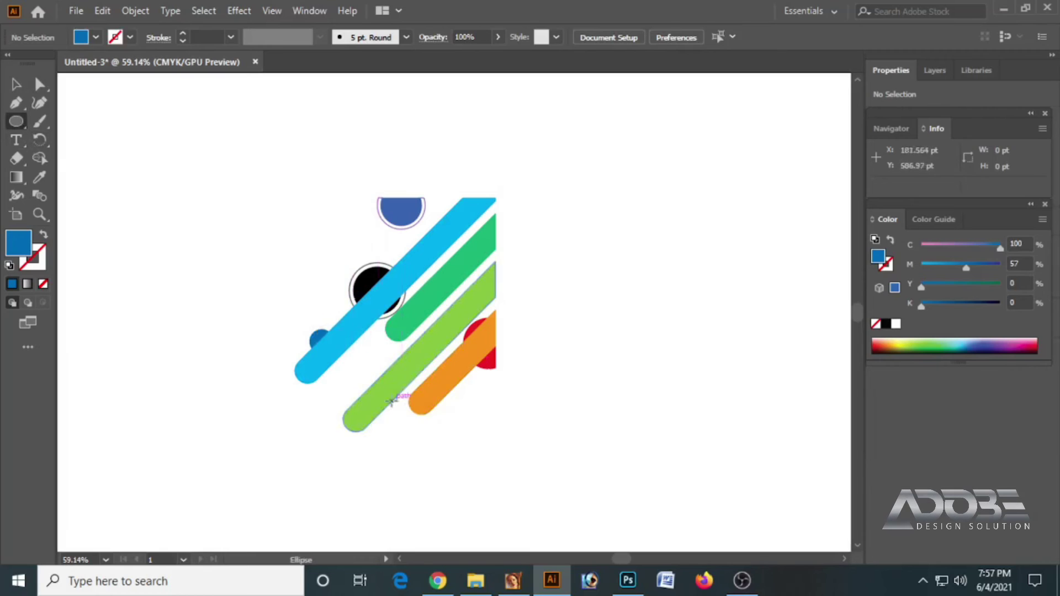
{"action": "left_click_drag", "start_coordinate": [377, 396], "coordinate": [386, 415]}
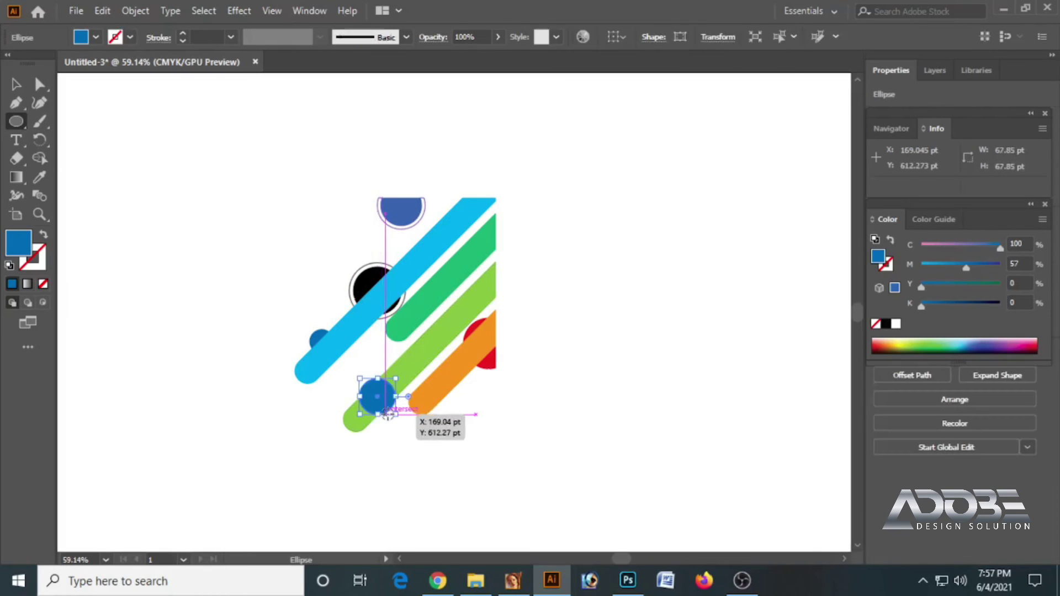
{"action": "left_click", "coordinate": [16, 84]}
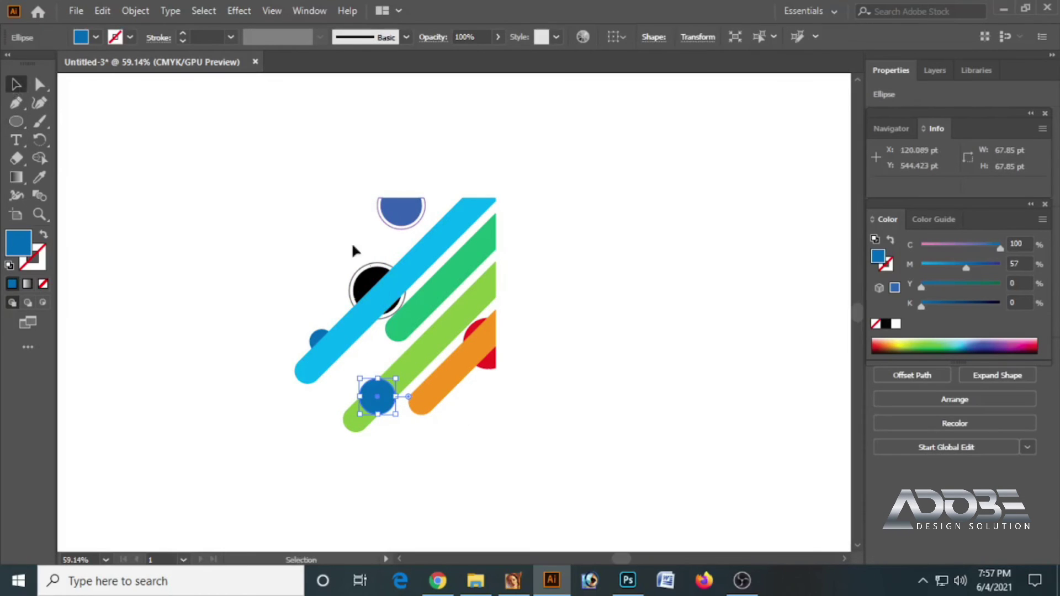
{"action": "left_click", "coordinate": [440, 330]}
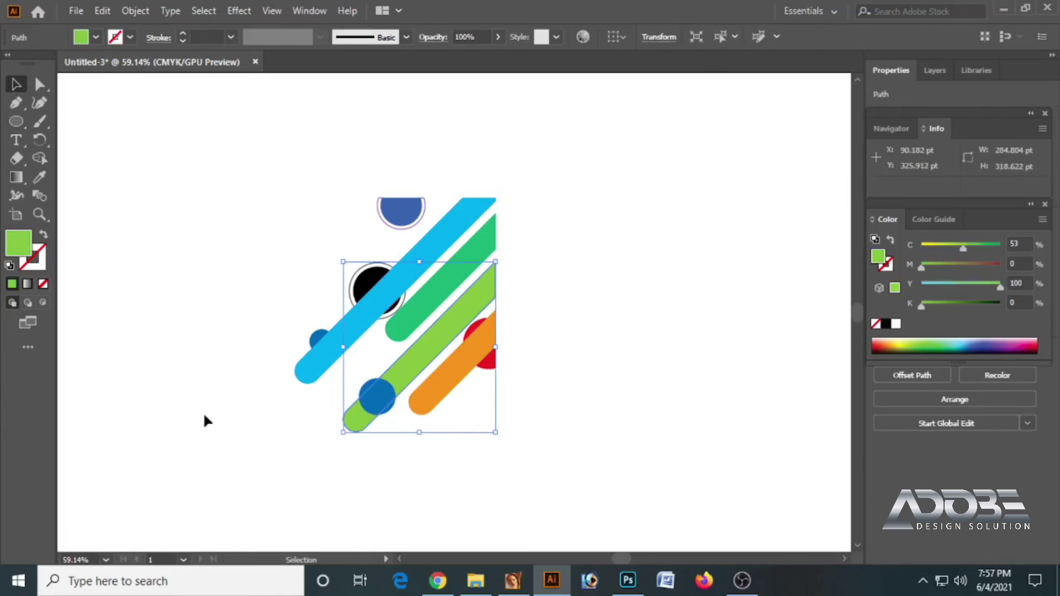
- Recolor the blue circle on the light green bar's lower end to 76% cyan, 0% magenta and 100% yellow
{"action": "left_click", "coordinate": [377, 397]}
{"action": "left_click_drag", "start_coordinate": [969, 279], "coordinate": [921, 265]}
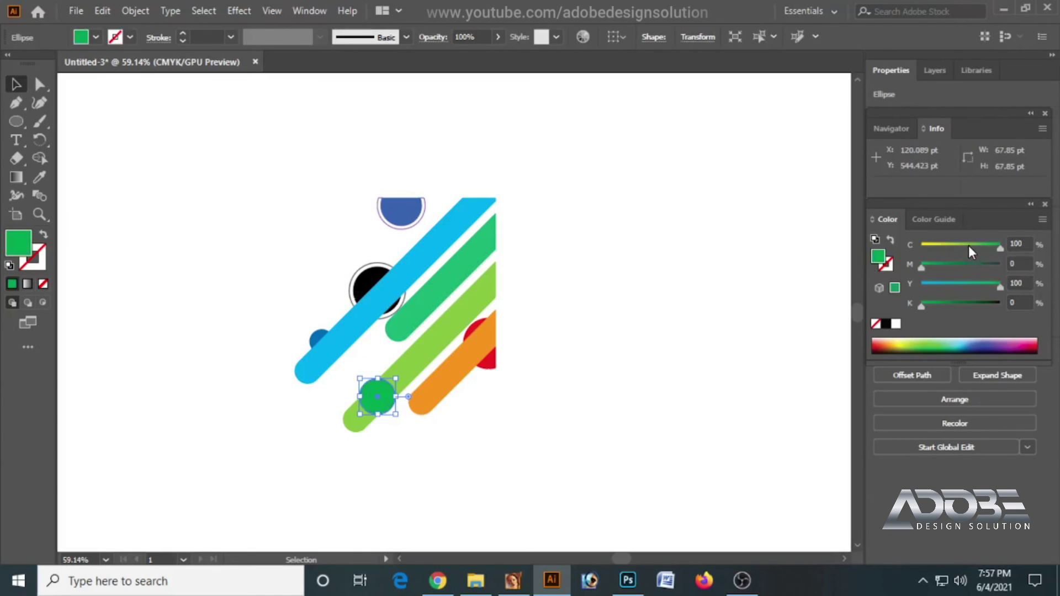
{"action": "left_click", "coordinate": [969, 246]}
{"action": "left_click", "coordinate": [552, 450]}
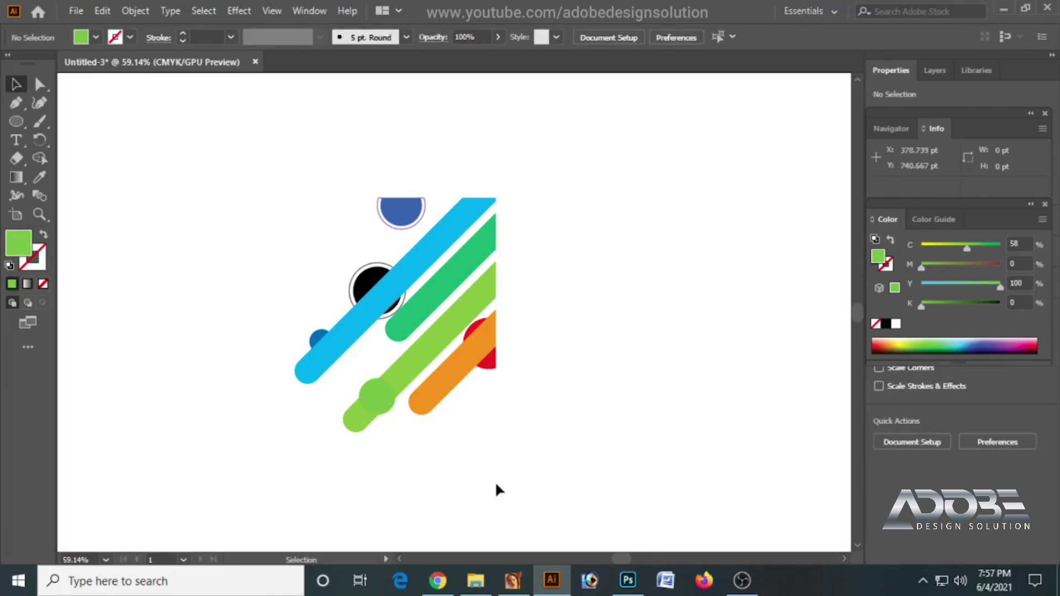
{"action": "left_click", "coordinate": [377, 393]}
{"action": "left_click", "coordinate": [985, 247]}
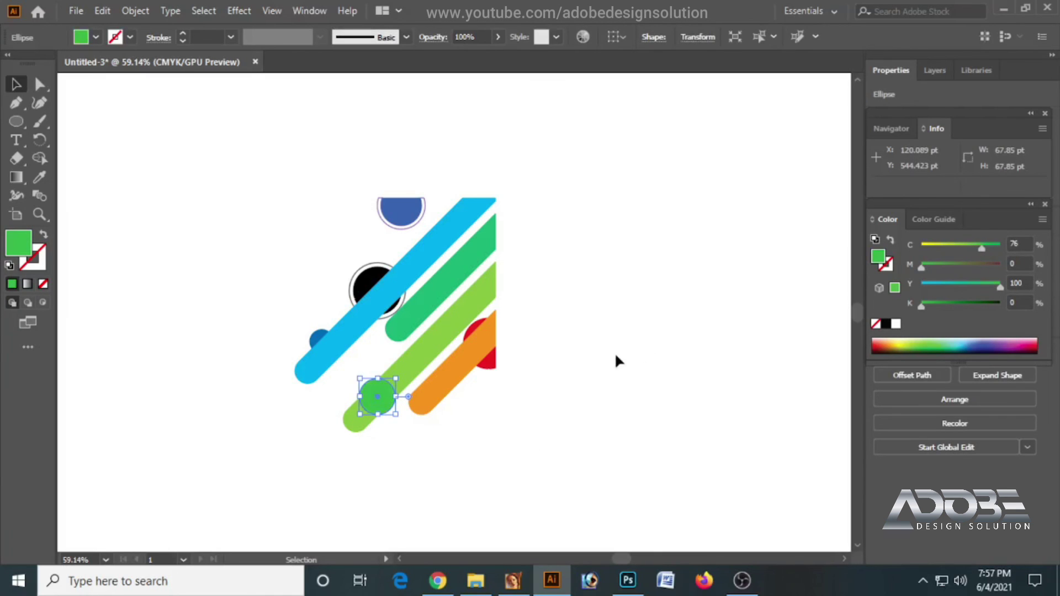
{"action": "left_click", "coordinate": [537, 447]}
- Copy the black circle with its ring below the light green bar's lower end and scale the copy to about 57 pt wide
{"action": "left_click", "coordinate": [471, 365]}
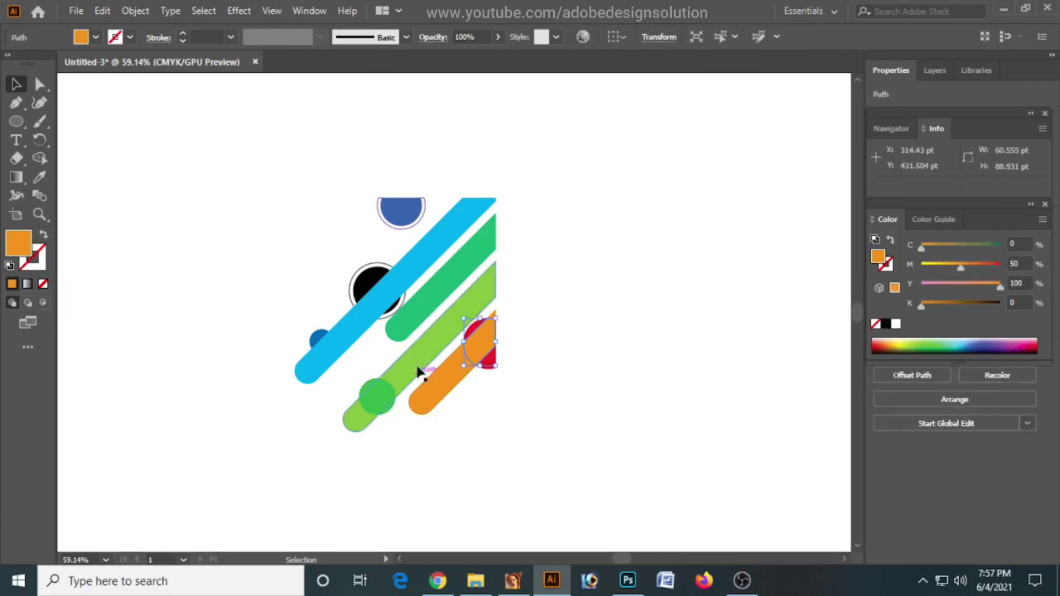
{"action": "left_click", "coordinate": [362, 270]}
{"action": "left_click", "coordinate": [366, 276], "text": "shift"}
{"action": "left_click_drag", "start_coordinate": [375, 284], "coordinate": [412, 430]}
{"action": "left_click_drag", "start_coordinate": [445, 468], "coordinate": [421, 445]}
{"action": "left_click", "coordinate": [449, 435]}
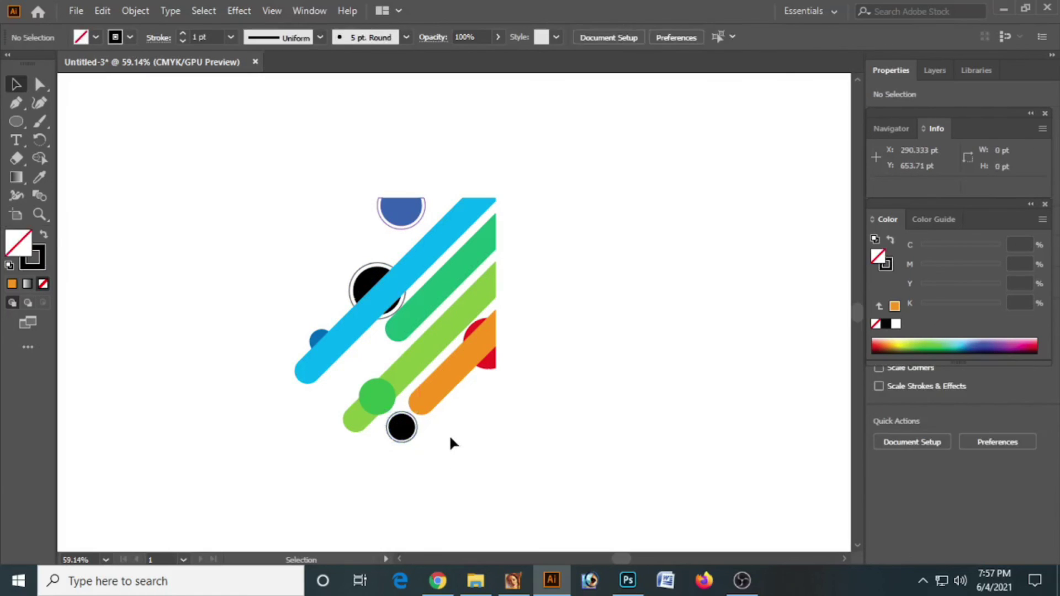
- Fill the small black circle between the light green and orange bars with 49% cyan and 66% magenta
{"action": "left_click", "coordinate": [402, 428]}
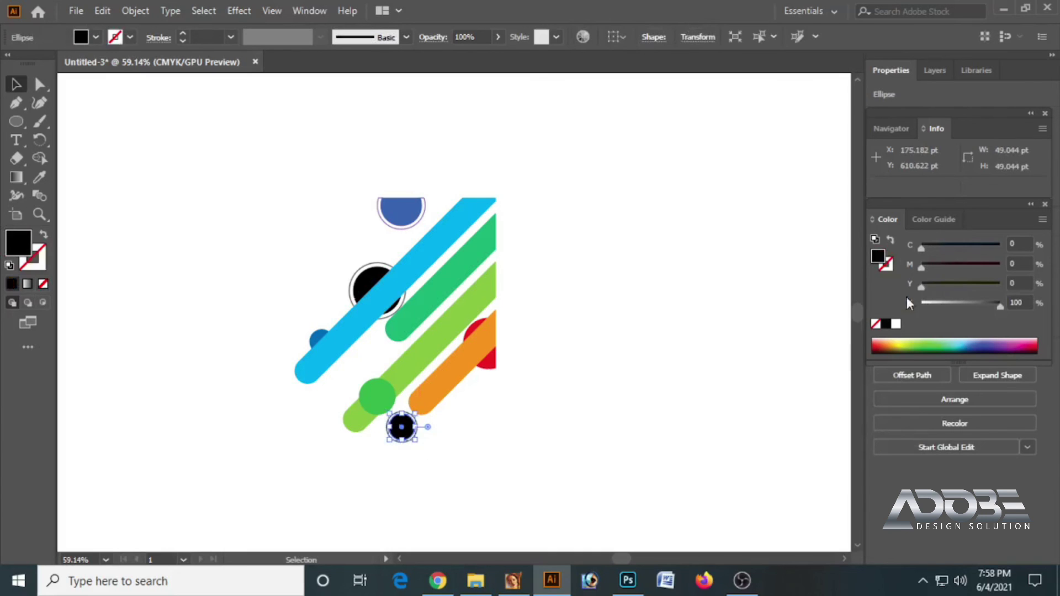
{"action": "left_click", "coordinate": [896, 323]}
{"action": "left_click_drag", "start_coordinate": [957, 250], "coordinate": [925, 246]}
{"action": "left_click", "coordinate": [973, 265]}
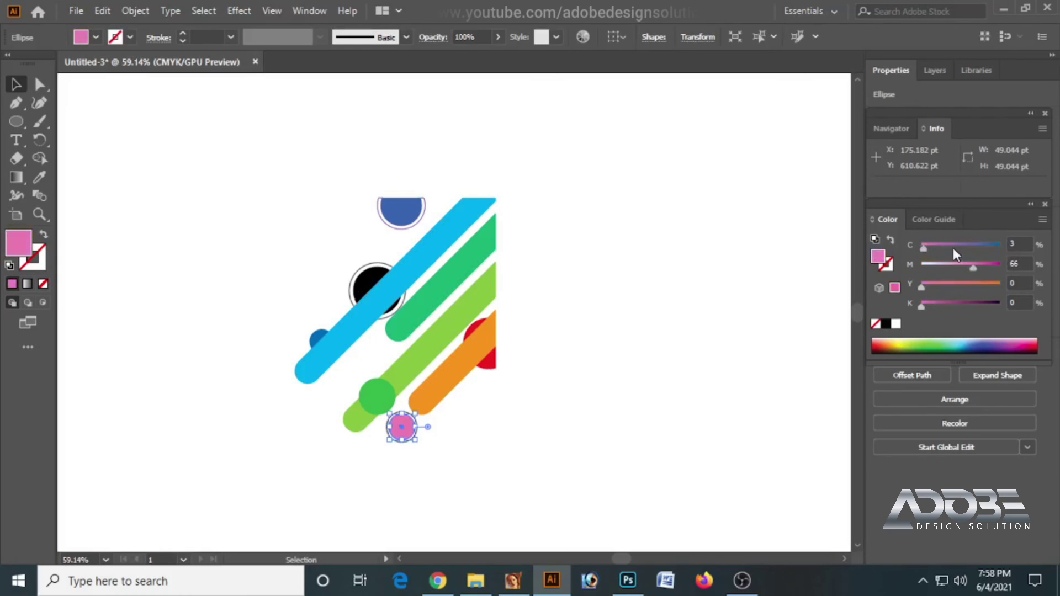
{"action": "left_click", "coordinate": [960, 247]}
{"action": "left_click", "coordinate": [577, 429]}
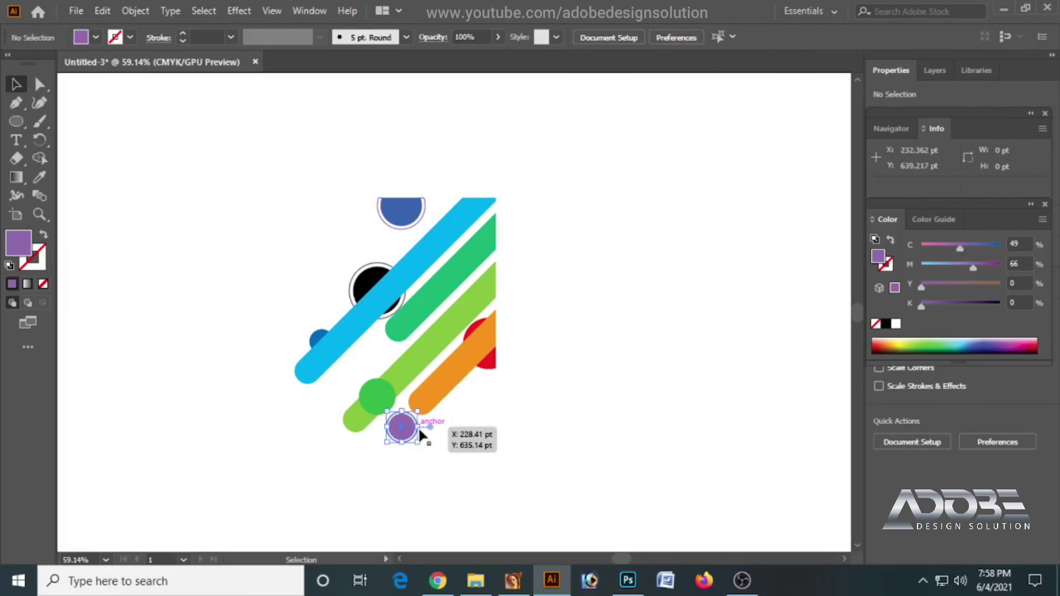
- Set the stroke of the ring around the small purple circle to 48% cyan, 76% magenta and 0% black
{"action": "left_click", "coordinate": [420, 434]}
{"action": "left_click", "coordinate": [886, 264]}
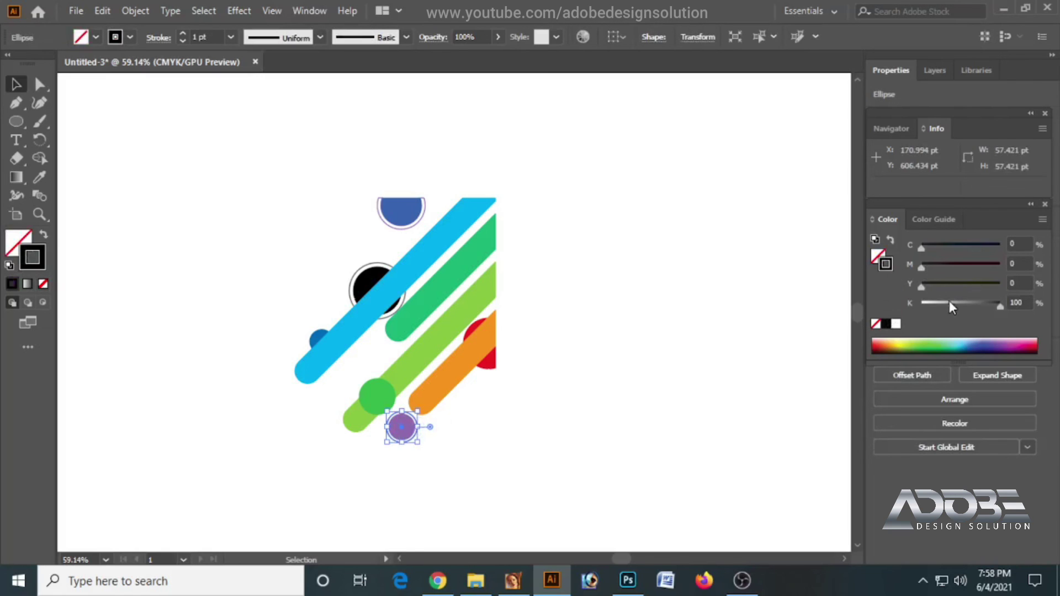
{"action": "left_click_drag", "start_coordinate": [950, 303], "coordinate": [921, 303]}
{"action": "mouse_move", "coordinate": [965, 264]}
{"action": "left_mouse_down"}
{"action": "mouse_move", "coordinate": [982, 265]}
{"action": "mouse_move", "coordinate": [959, 245]}
{"action": "left_mouse_up"}
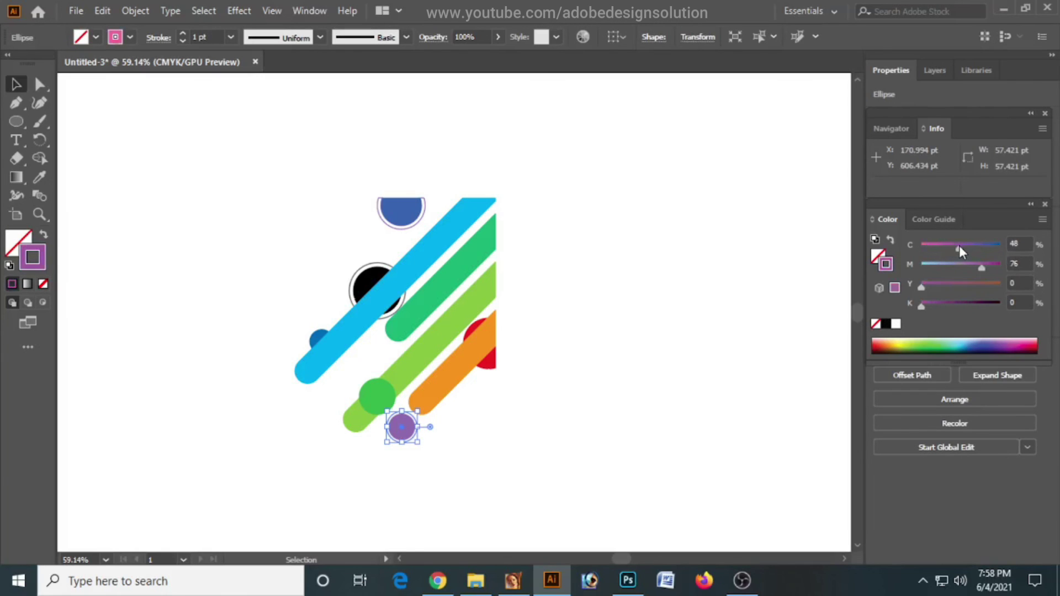
{"action": "left_click", "coordinate": [636, 396]}
- Select all the bars, circles and rings and group them into one object
{"action": "left_click_drag", "start_coordinate": [599, 437], "coordinate": [237, 171]}
{"action": "right_click", "coordinate": [412, 238]}
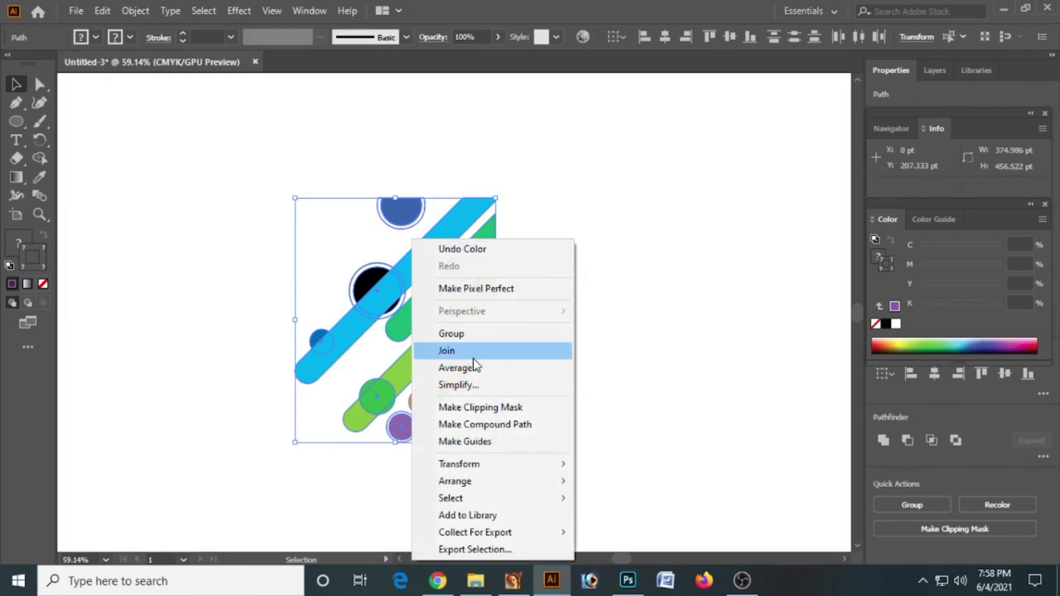
{"action": "left_click", "coordinate": [466, 335]}
{"action": "left_click", "coordinate": [573, 346]}
{"action": "left_click_drag", "start_coordinate": [573, 347], "coordinate": [634, 369]}
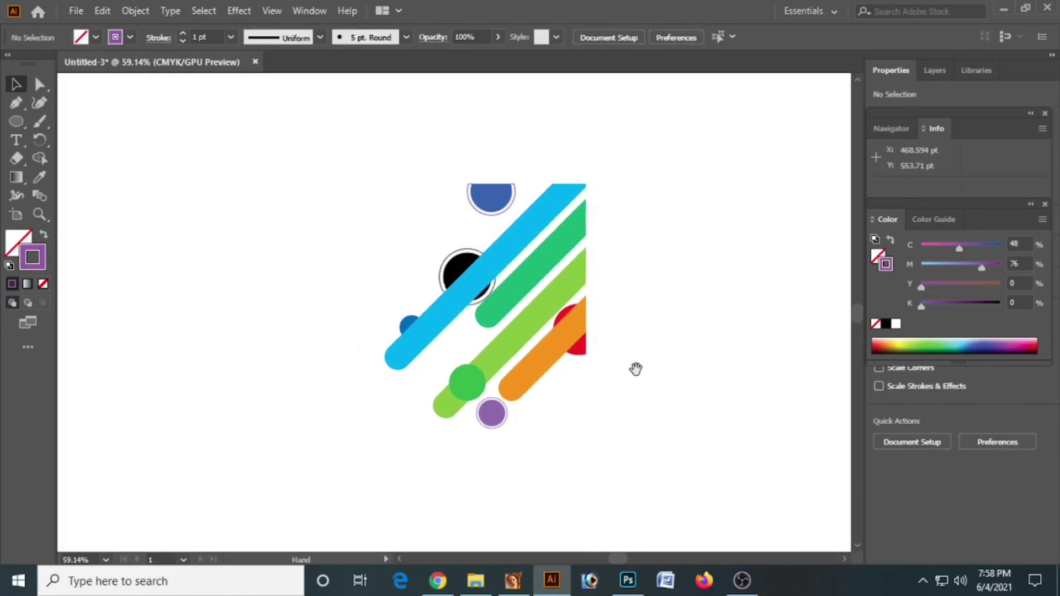